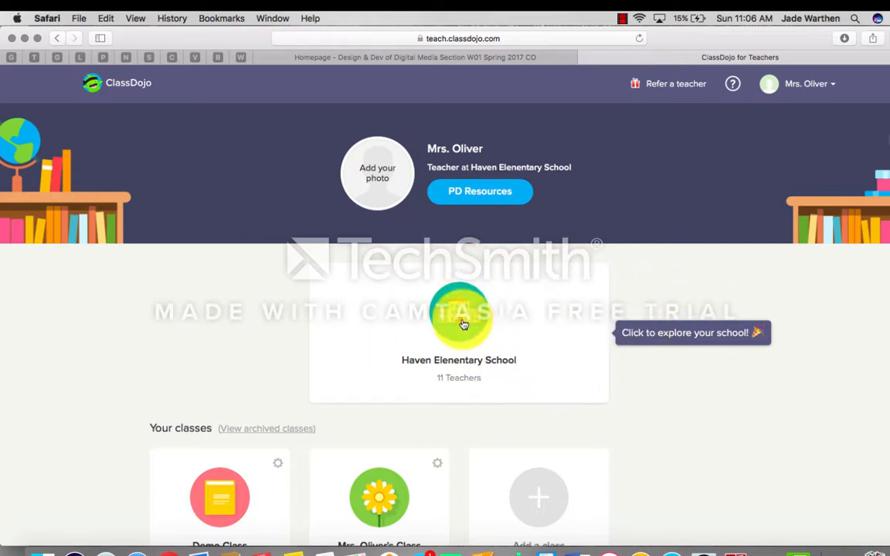
Step: Open the Demo Class card under Your classes on the teacher home page
scroll(522, 388, down, 2)
scroll(523, 391, down, 1)
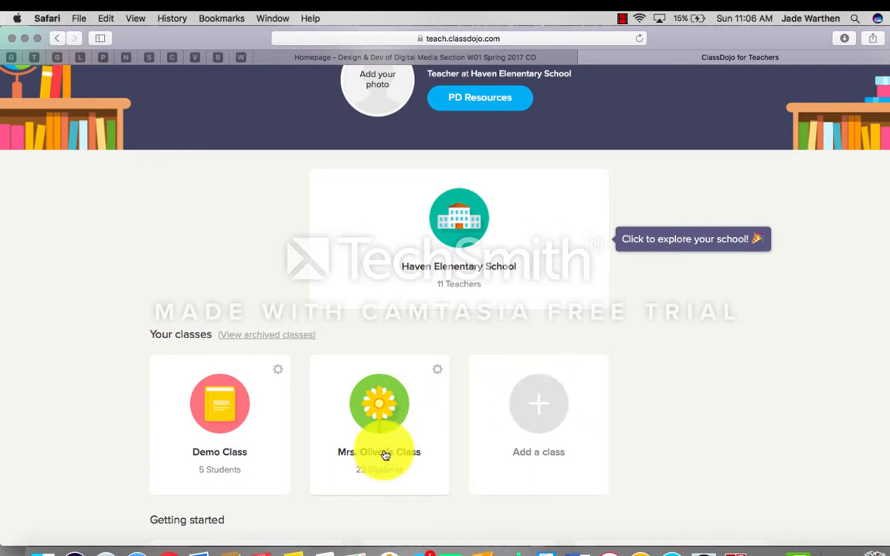
click(229, 455)
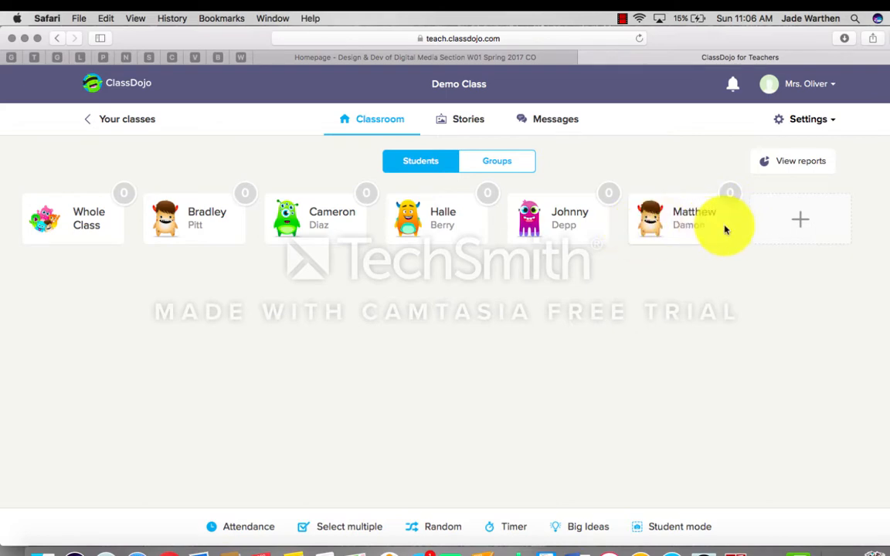
Step: Add a new student by entering the student's first and last name, then save the roster
scroll(749, 292, down, 1)
scroll(749, 292, up, 1)
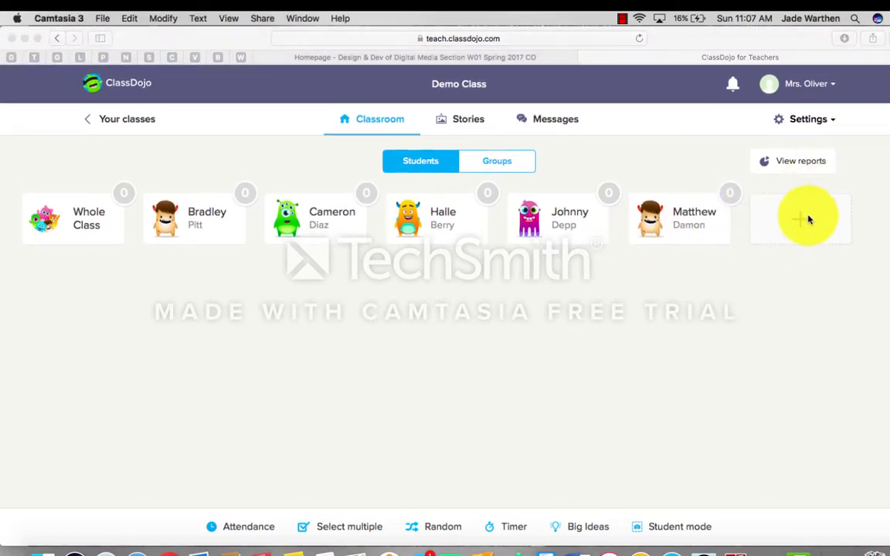
click(808, 220)
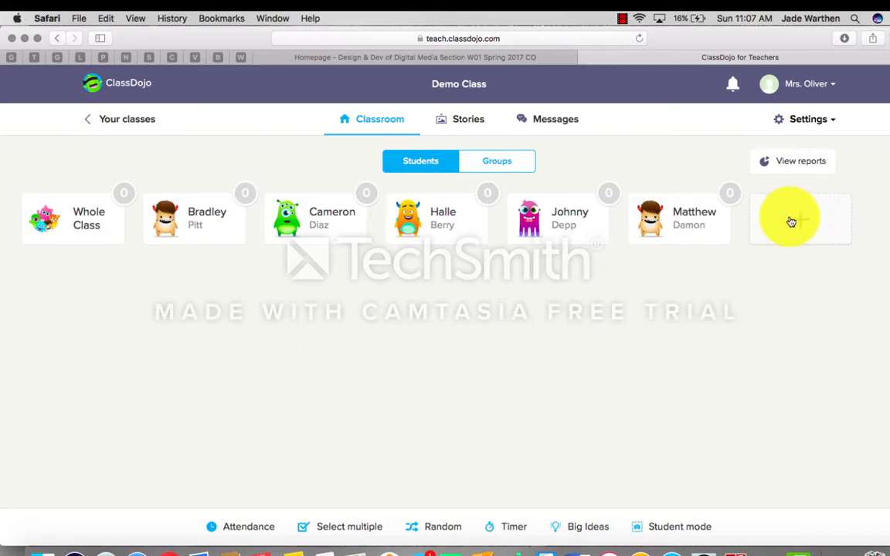
click(791, 221)
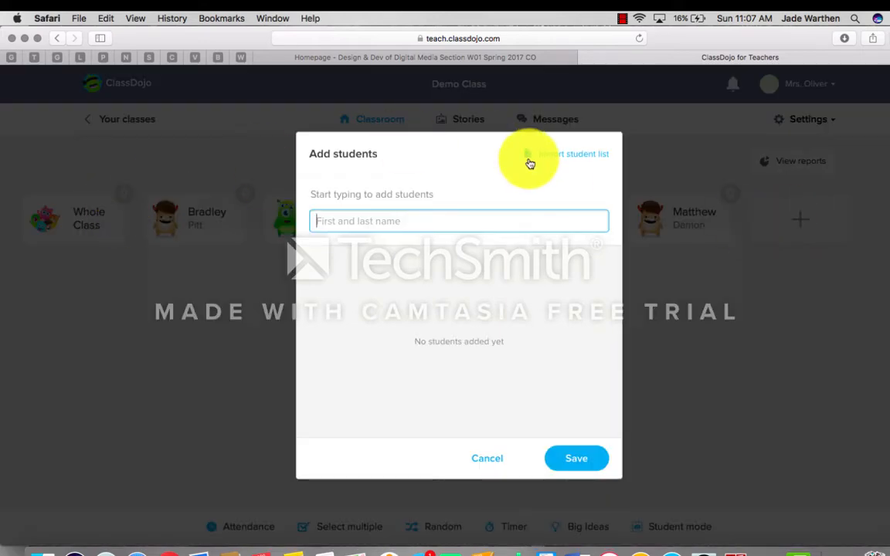
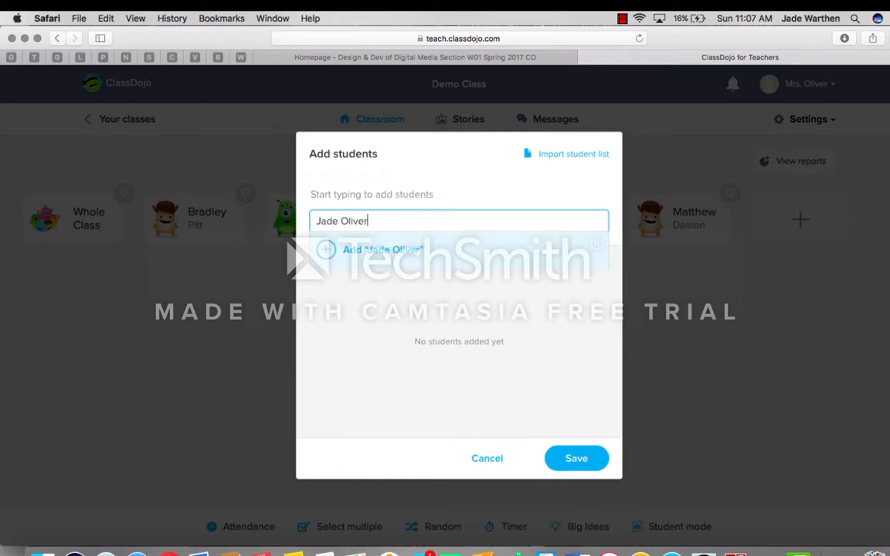
click(408, 256)
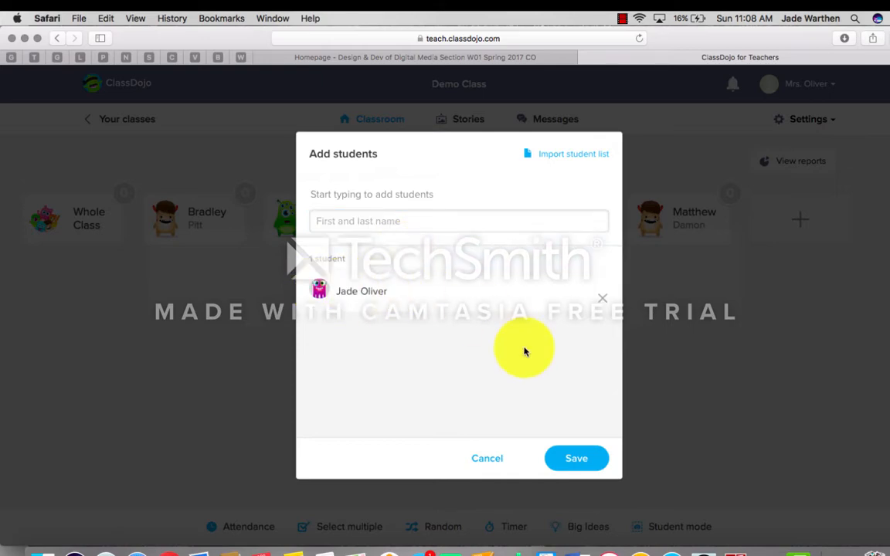
click(576, 457)
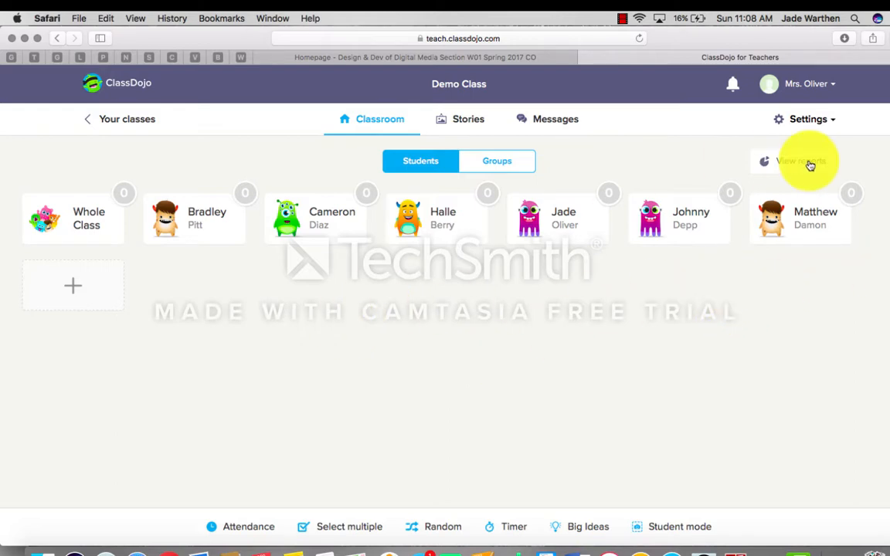
Step: Open Edit class and show the positive skills (On task, Participating, Working hard) on the Skills tab
click(822, 122)
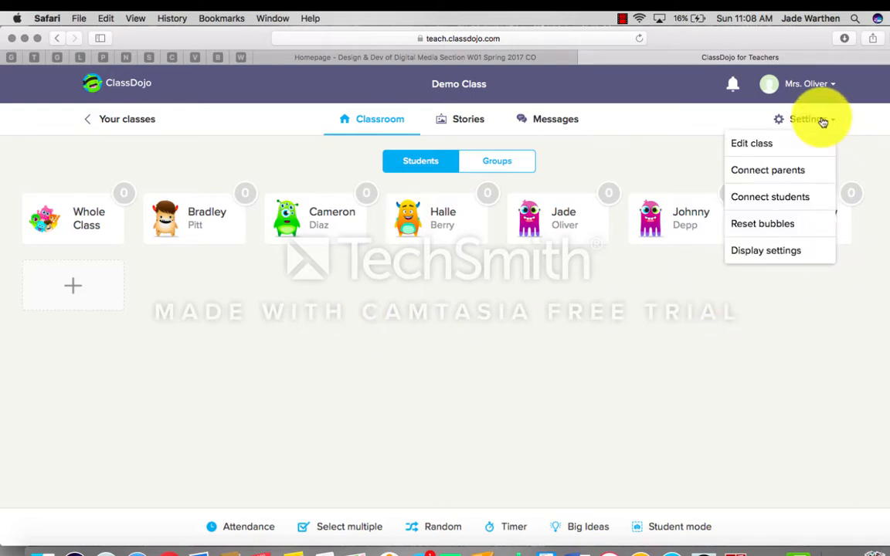
click(794, 142)
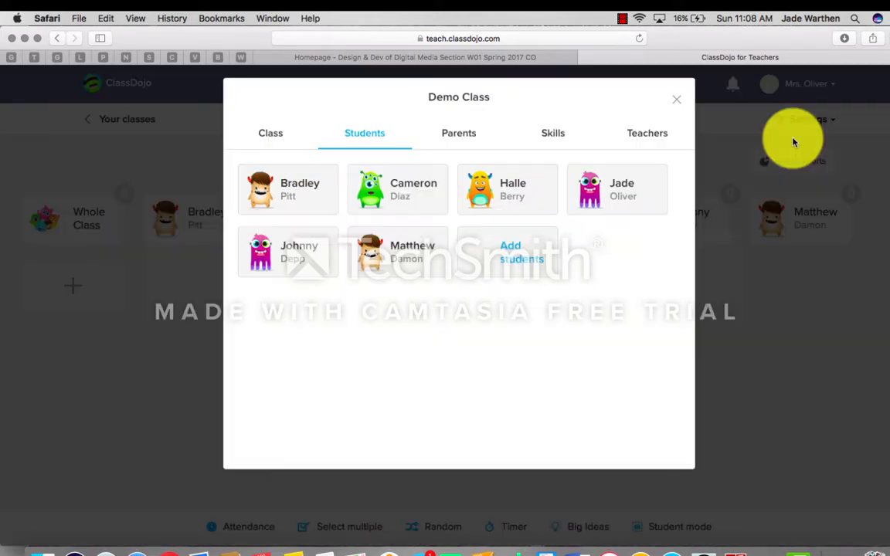
click(547, 147)
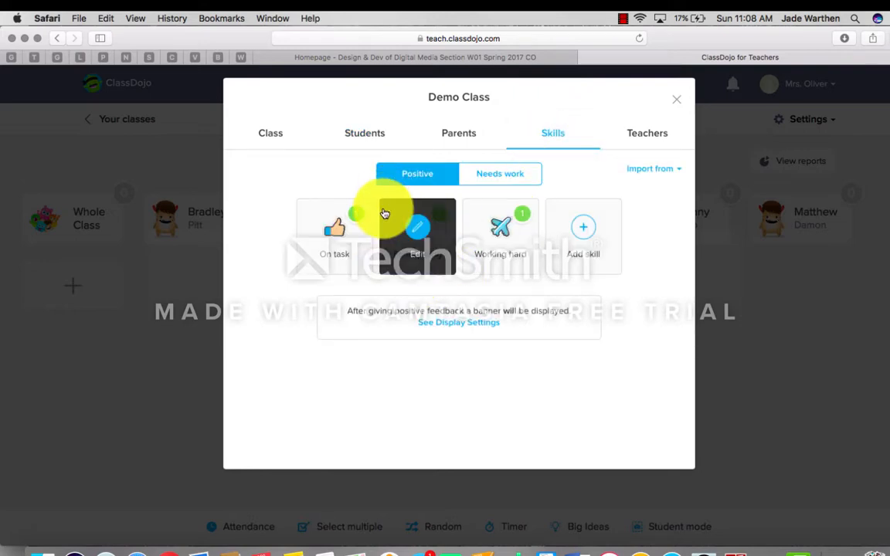
click(503, 182)
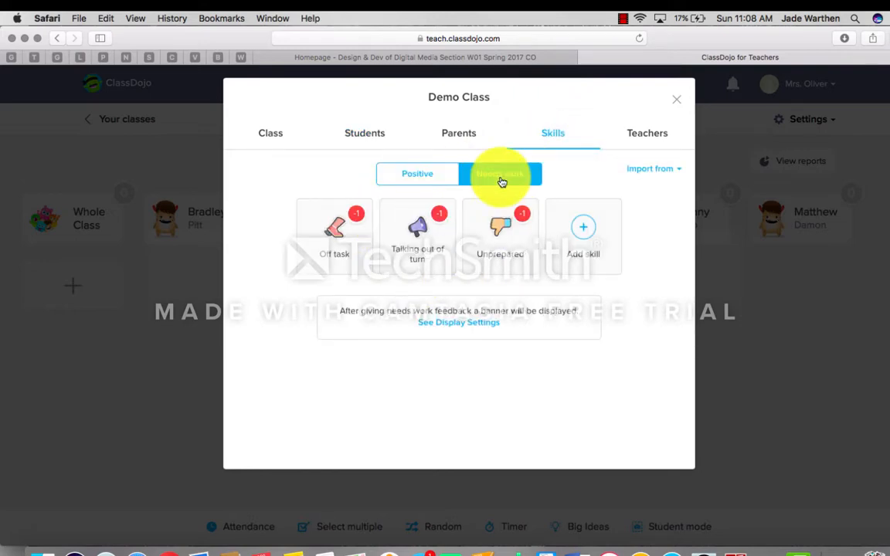
click(418, 172)
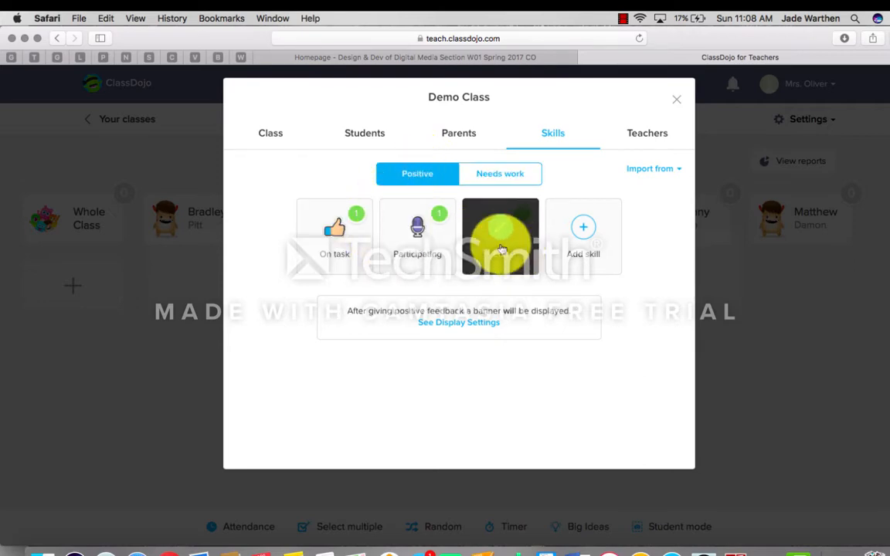
Step: Create a positive skill 'Completed Homework' worth 2 points with a checkmark icon
click(586, 242)
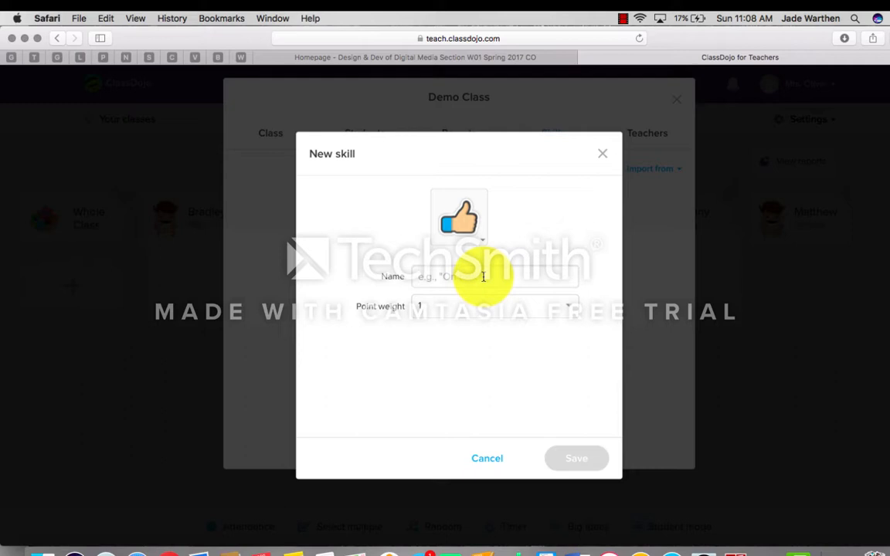
text(Compl)
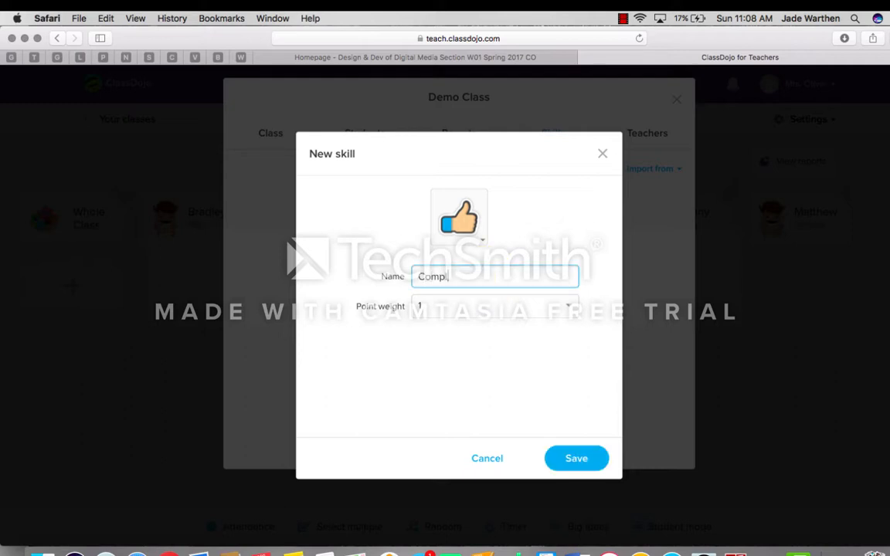
text(eted Homework)
click(550, 313)
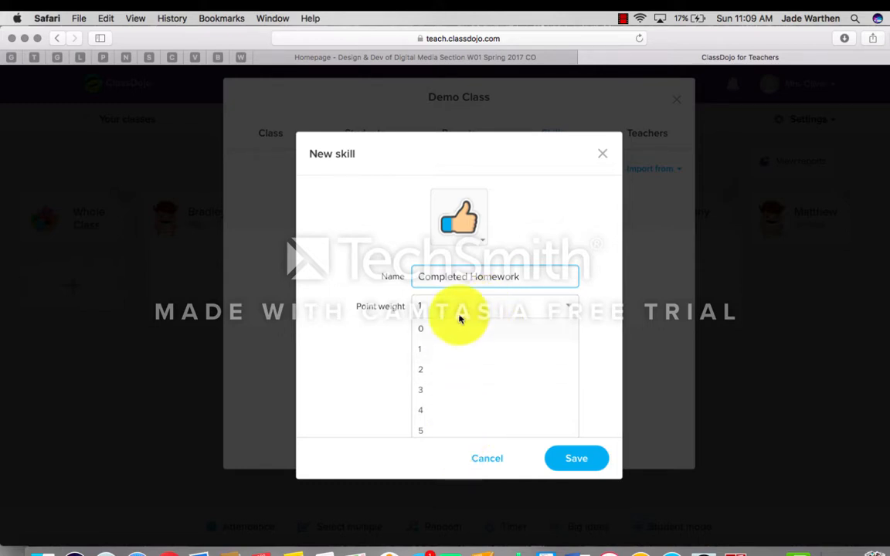
click(460, 372)
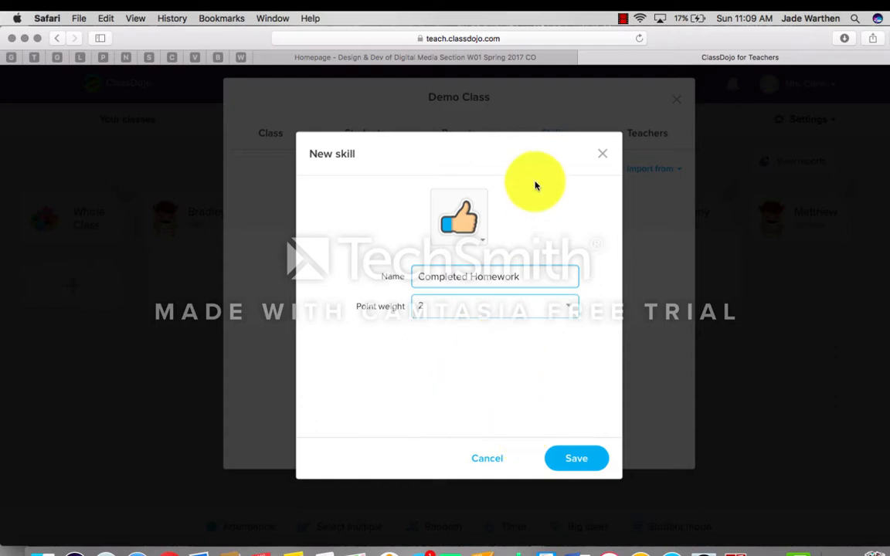
click(469, 228)
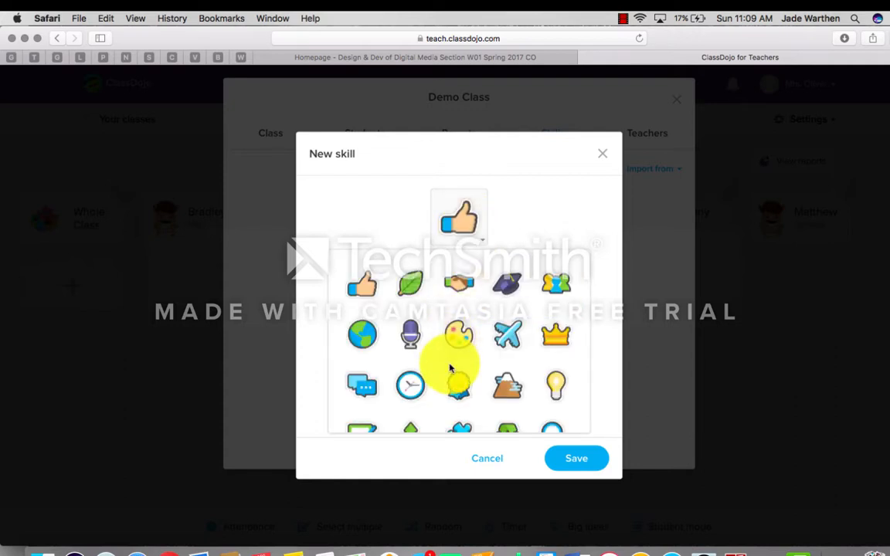
scroll(451, 368, down, 2)
scroll(450, 368, up, 2)
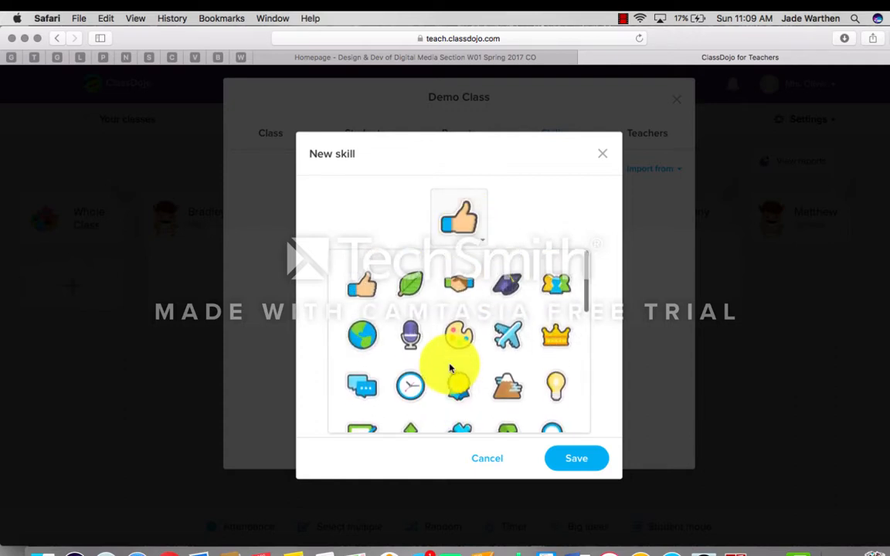
scroll(450, 368, down, 3)
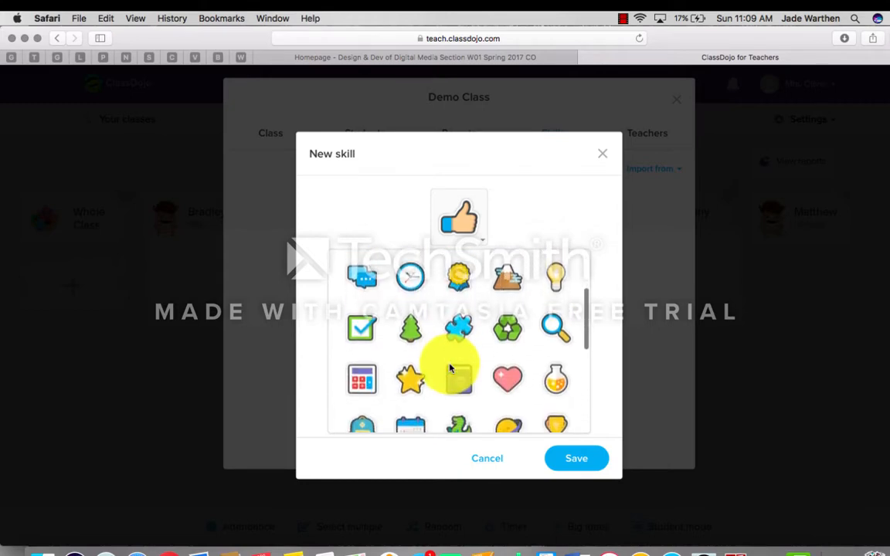
click(364, 330)
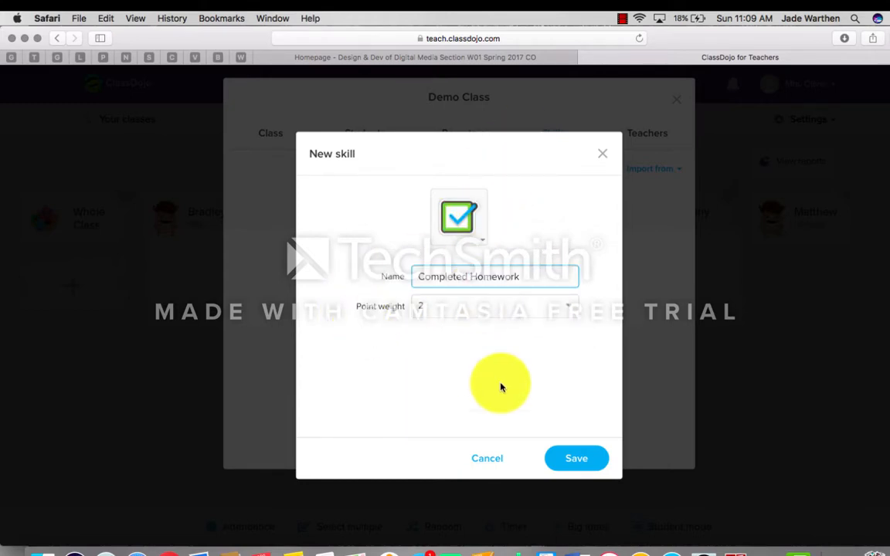
click(574, 455)
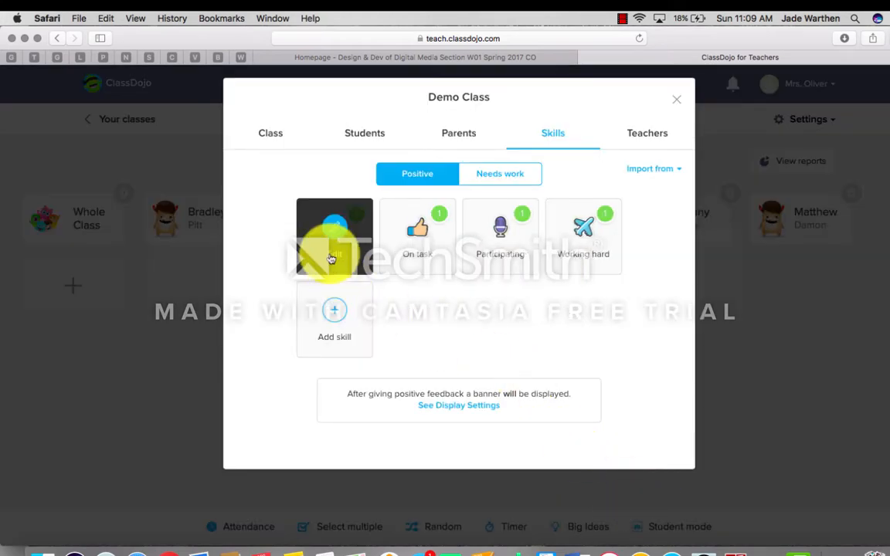
Step: Switch to Needs work skills and start a new skill named 'Disrespectful'
click(481, 180)
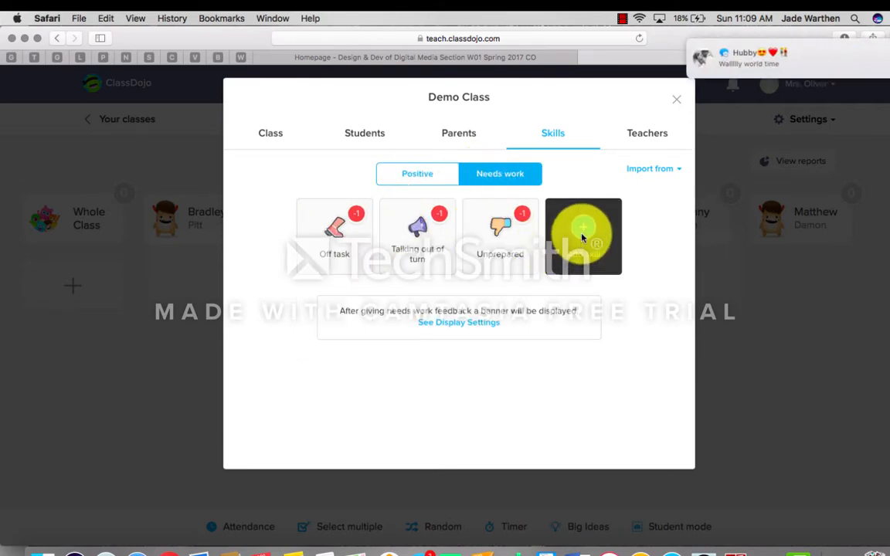
click(584, 239)
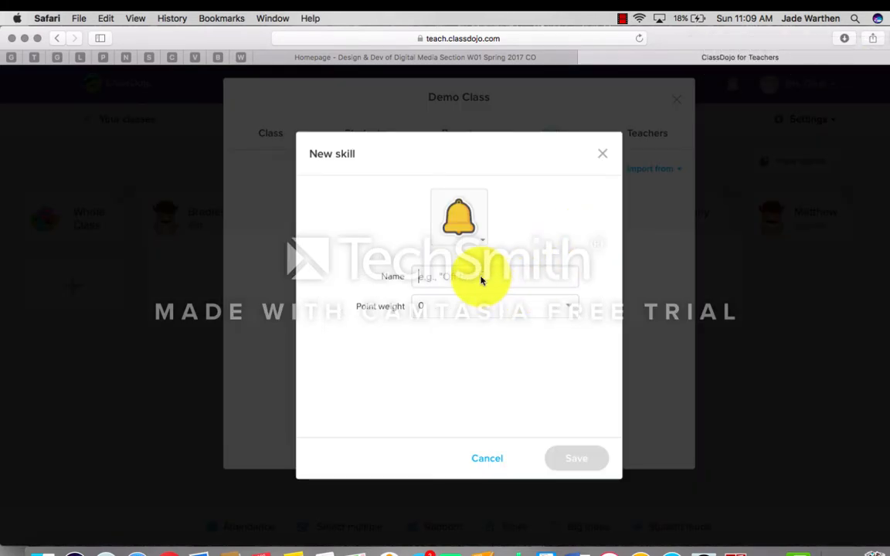
click(481, 280)
text(Disresp)
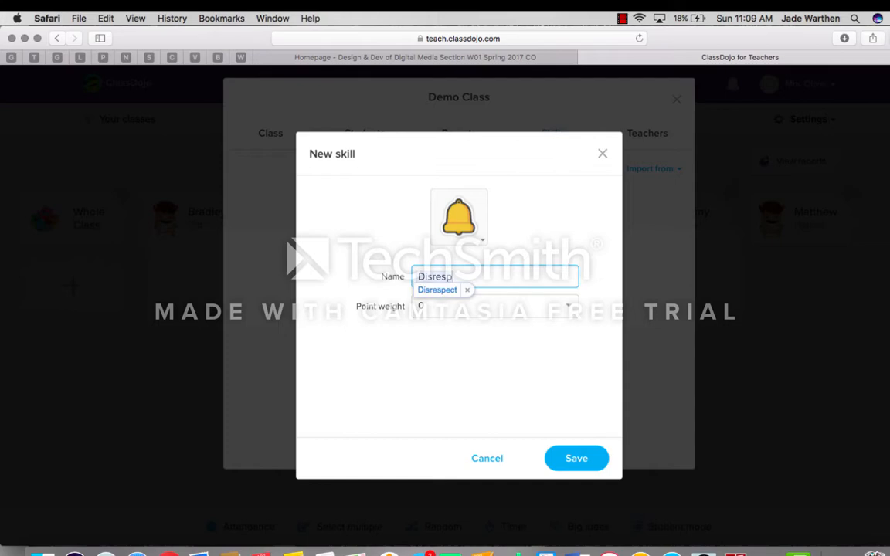
text(ectful)
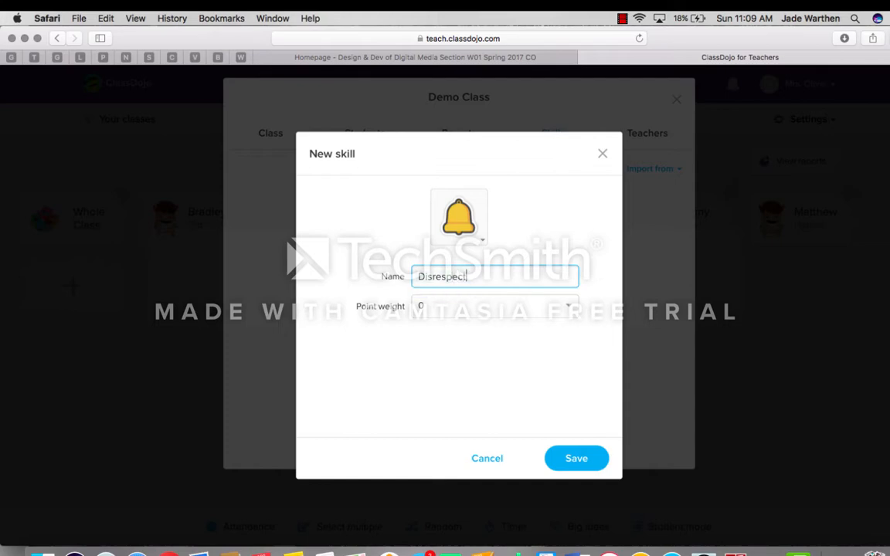
Step: Set the skill's point weight to -5, keep the bell icon, and save it
click(542, 312)
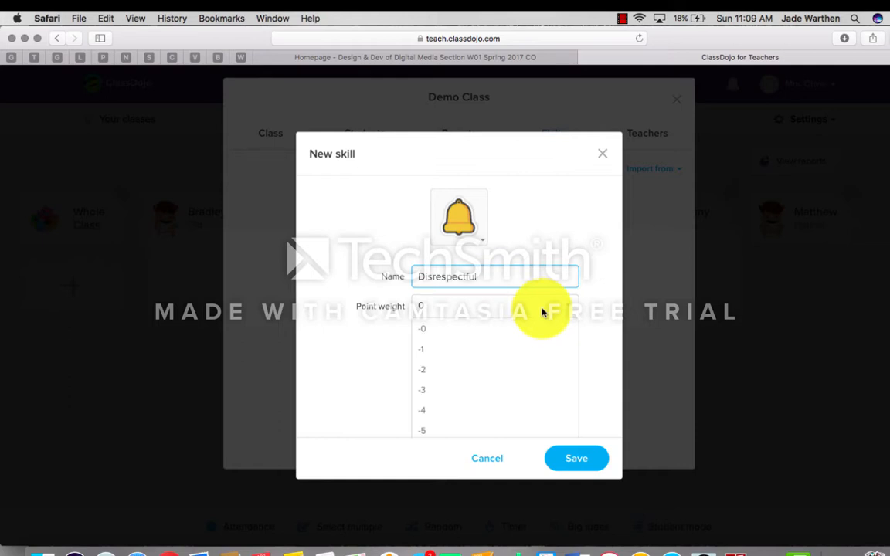
click(508, 439)
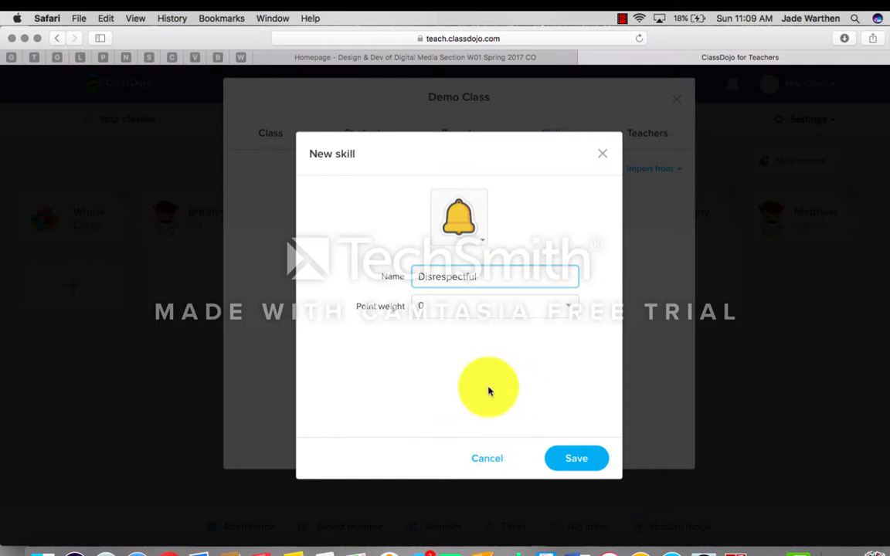
click(512, 310)
click(430, 431)
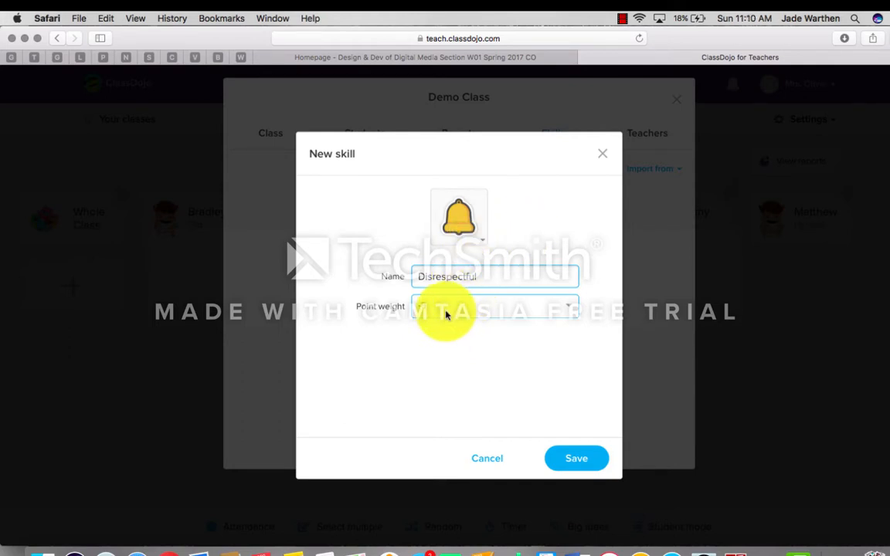
click(478, 234)
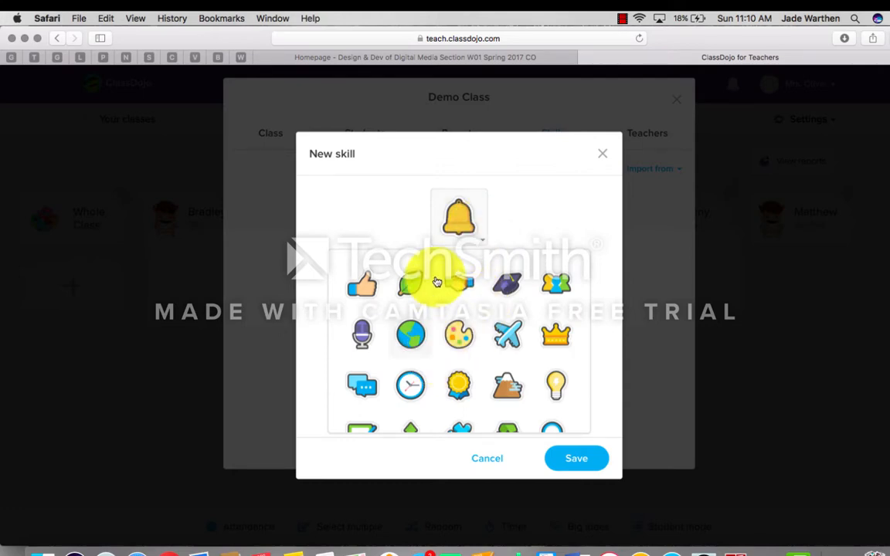
click(463, 229)
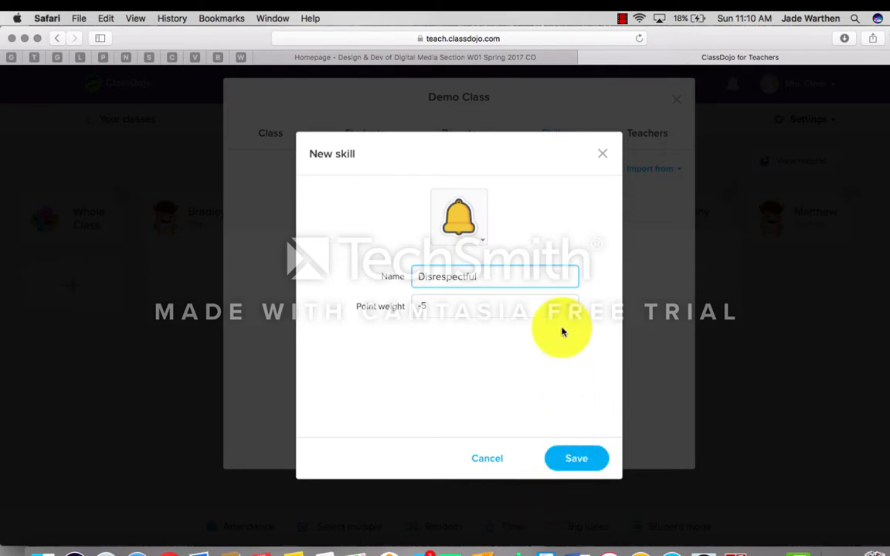
click(568, 460)
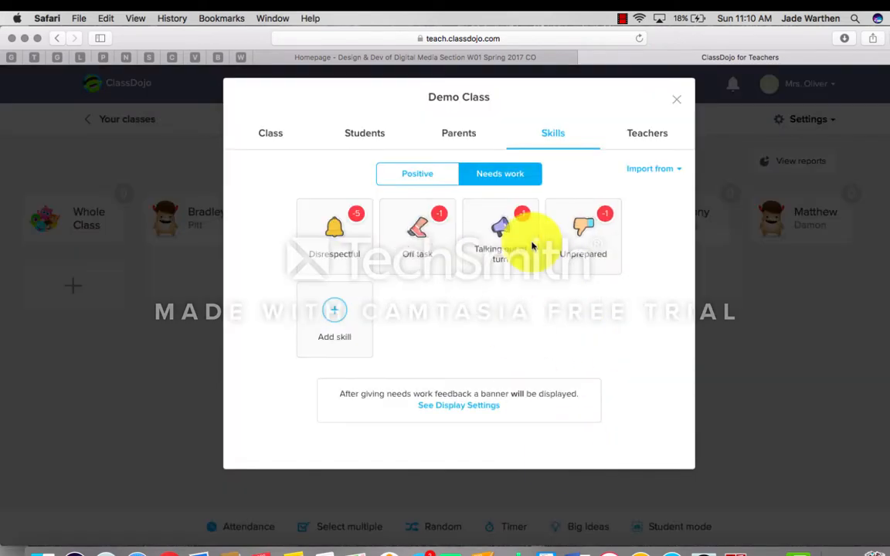
mouse_move(343, 229)
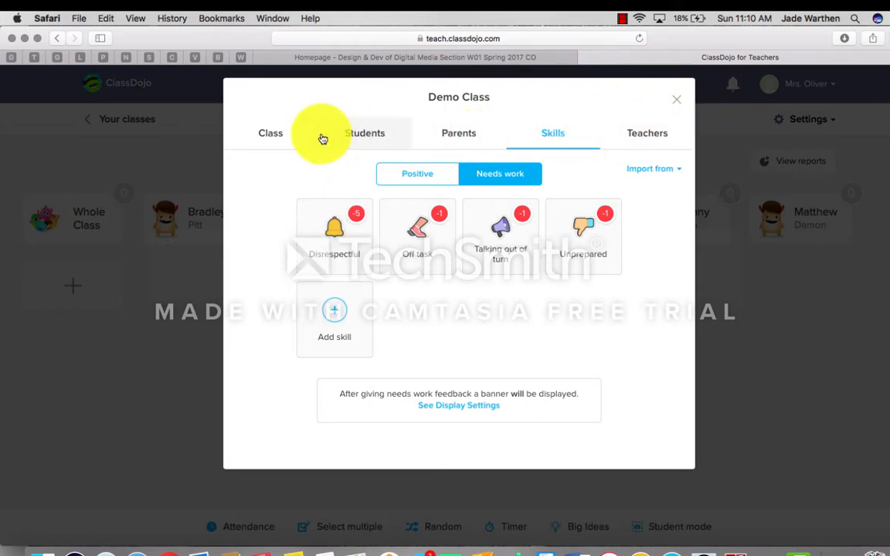
Step: Review the Class, Students and Parents tabs, cancel a parent invite, then close the settings
click(285, 135)
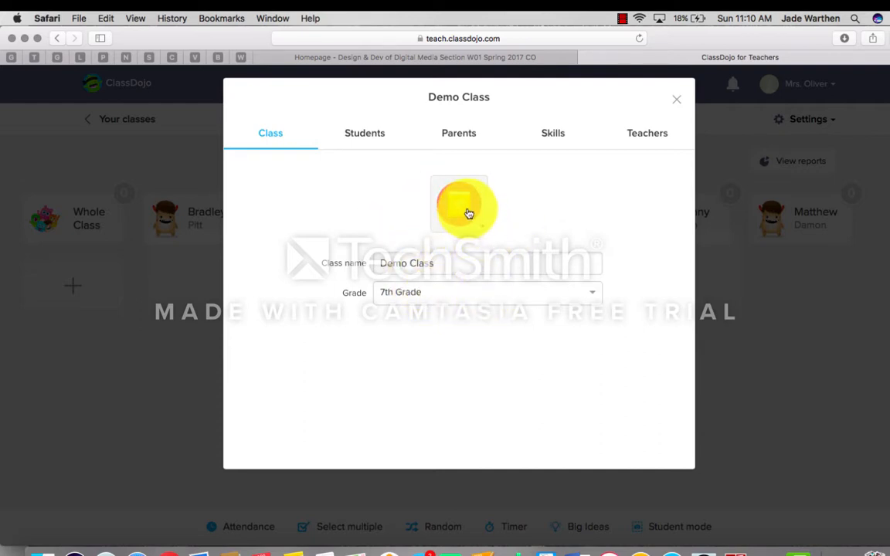
click(365, 131)
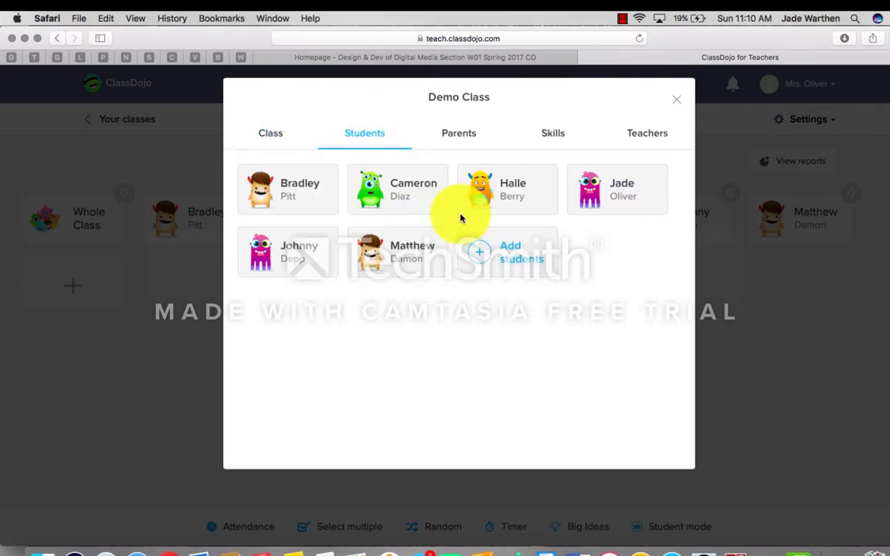
click(461, 140)
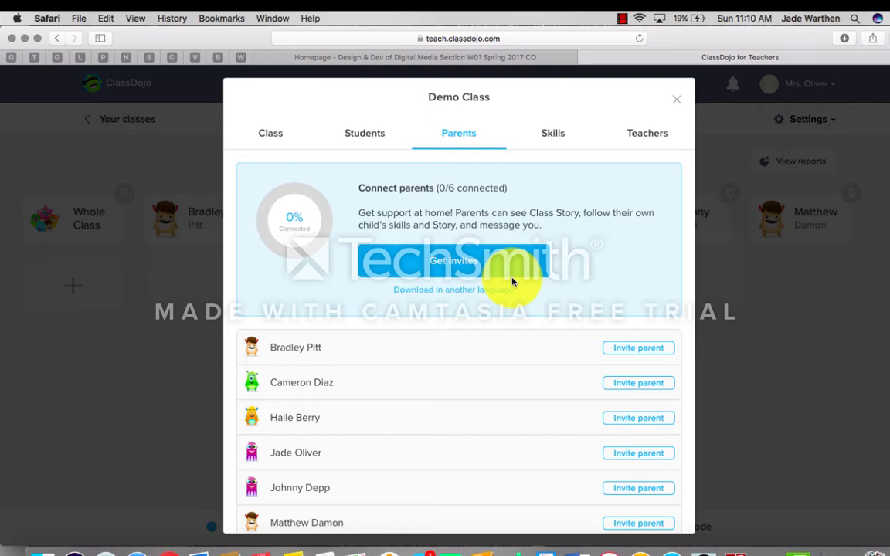
scroll(445, 466, down, 2)
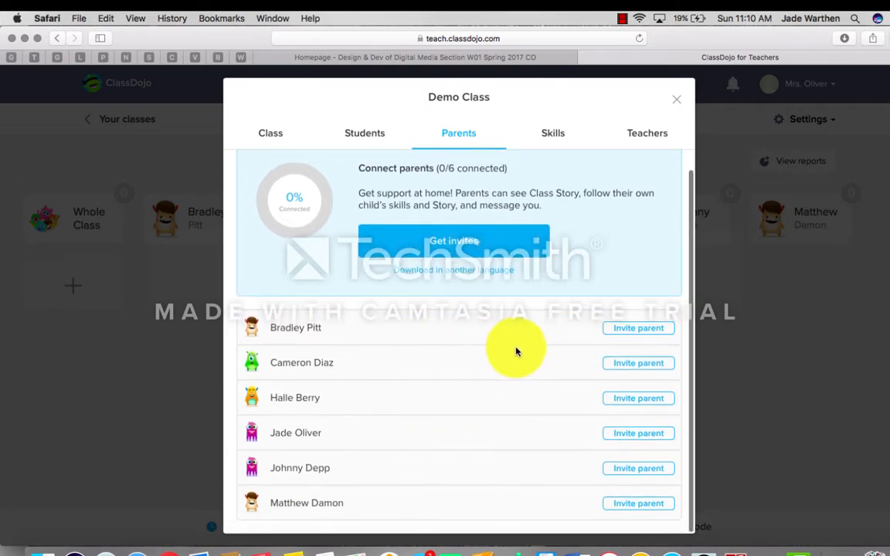
click(639, 335)
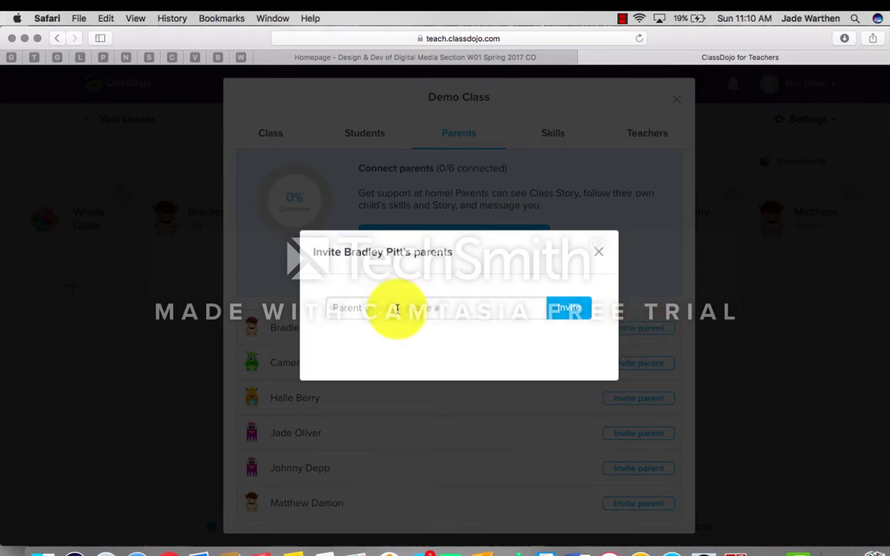
click(601, 246)
scroll(522, 363, up, 3)
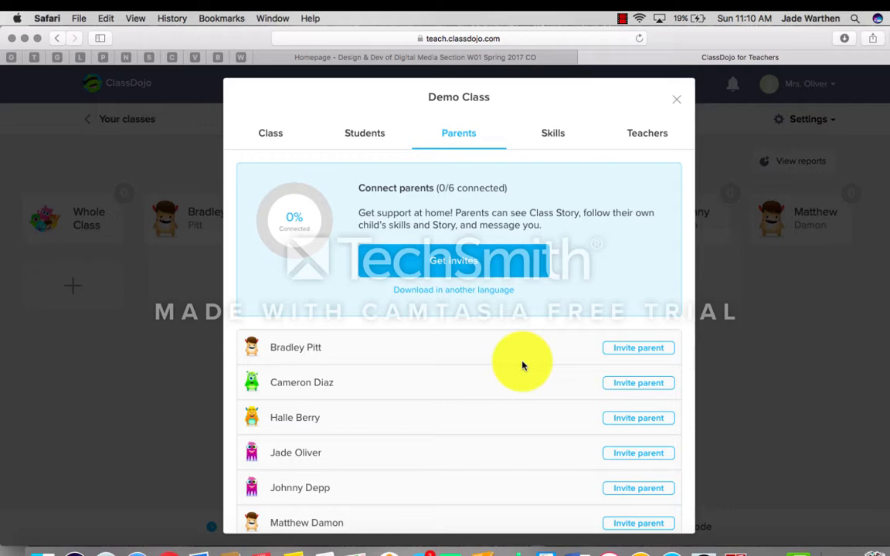
click(677, 114)
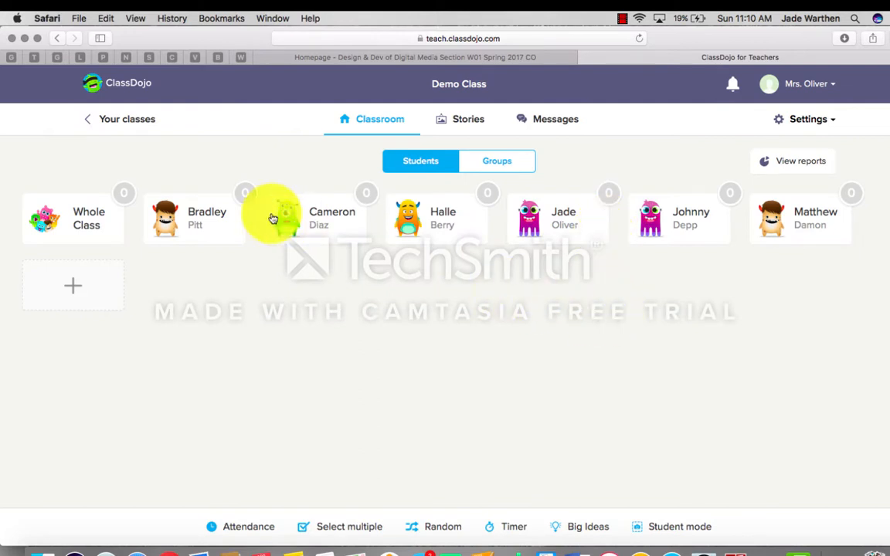
Step: Give the first student +1 On task, -1 Off task, then +2 Completed Homework
click(227, 239)
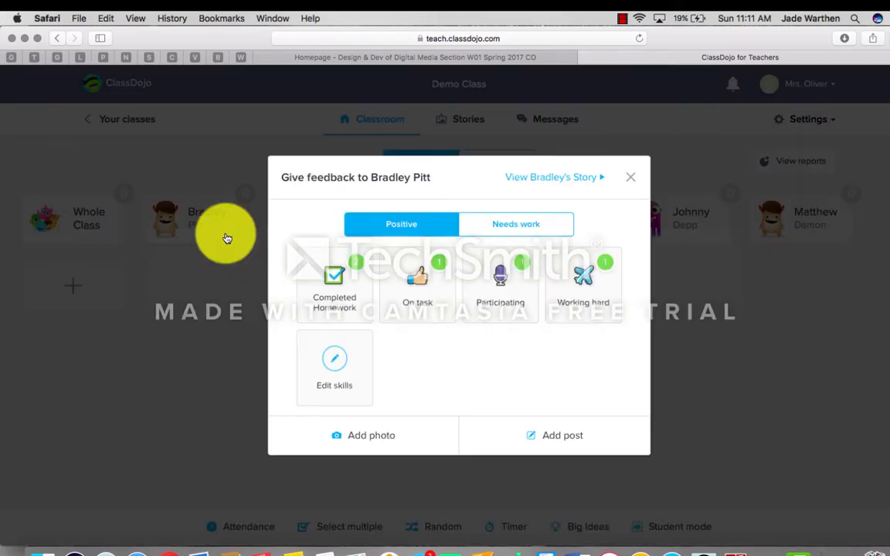
click(430, 296)
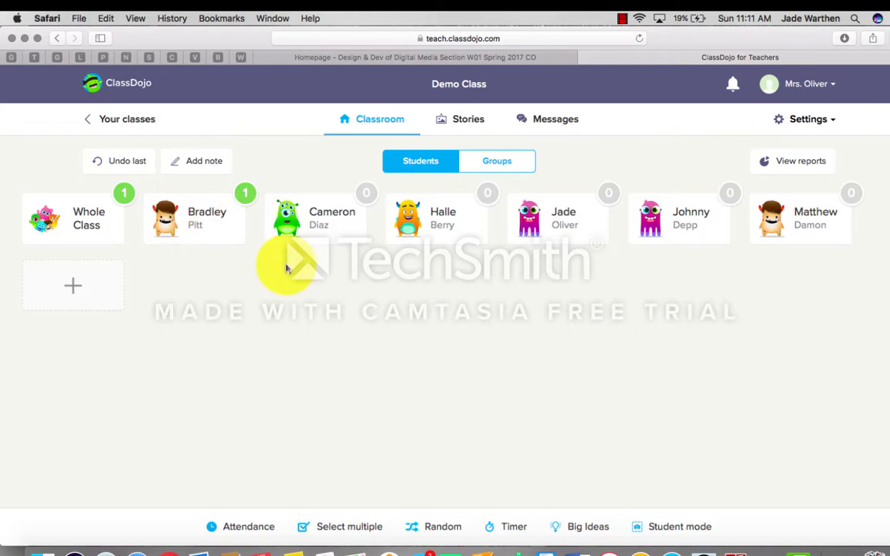
click(225, 229)
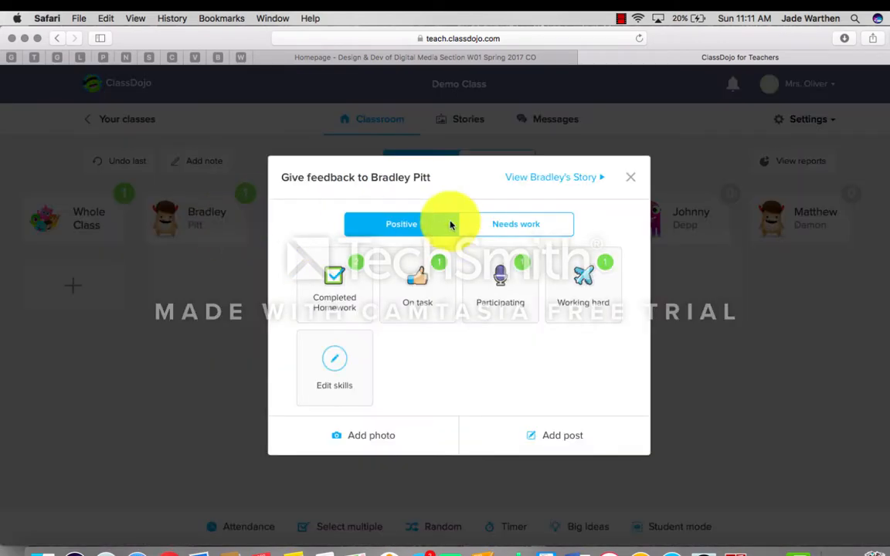
click(497, 229)
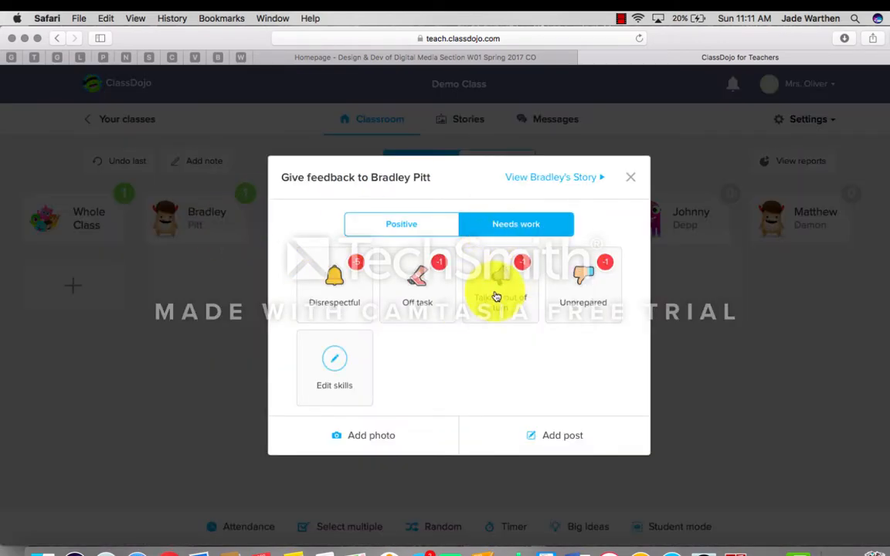
click(416, 282)
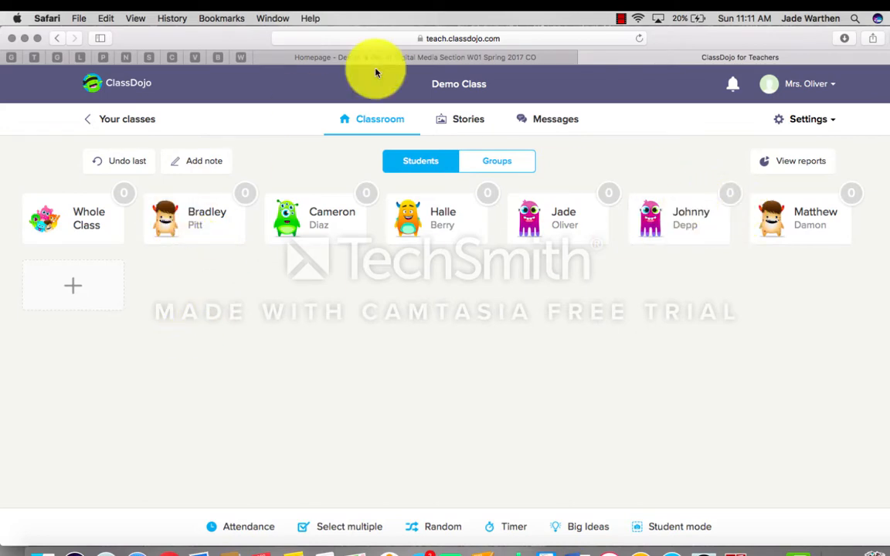
click(224, 224)
click(360, 289)
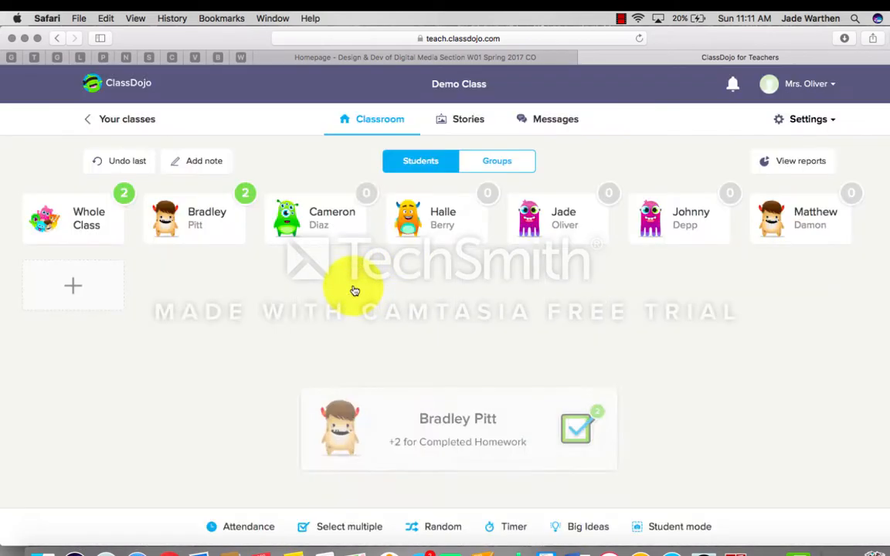
Step: Award the remaining students On task, Participating, Completed Homework, On task and Working hard points
click(353, 199)
click(422, 276)
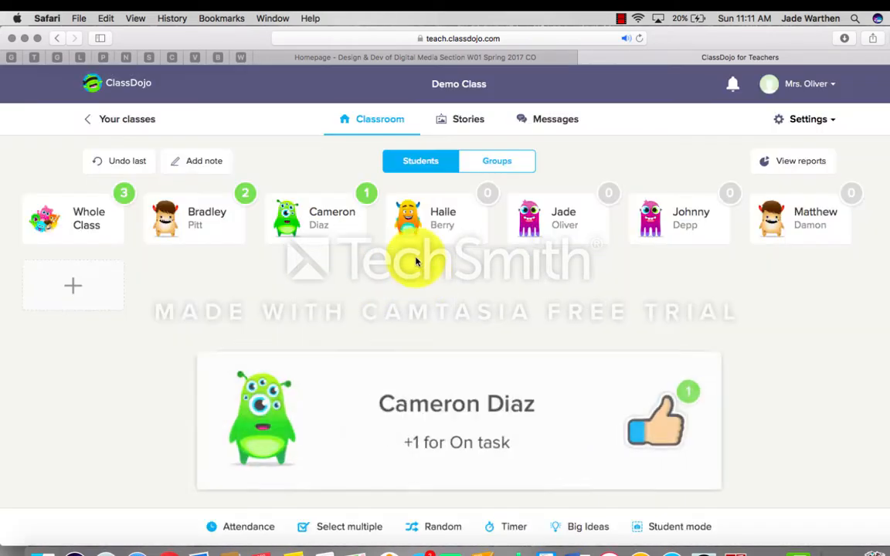
click(445, 234)
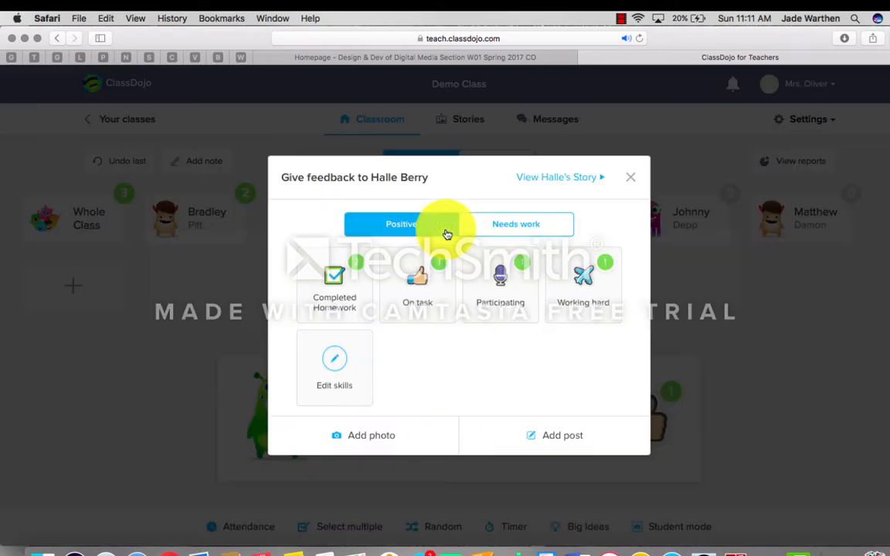
click(510, 285)
click(572, 219)
click(340, 280)
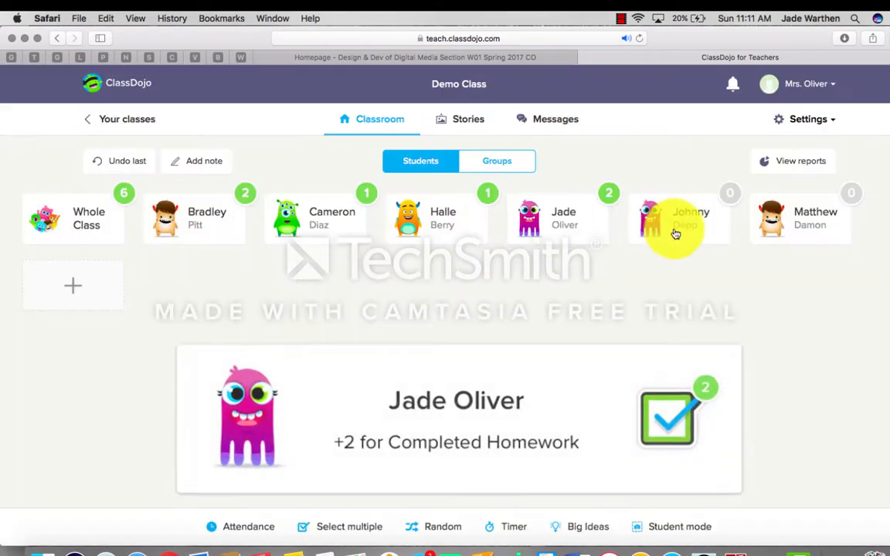
click(685, 217)
click(427, 305)
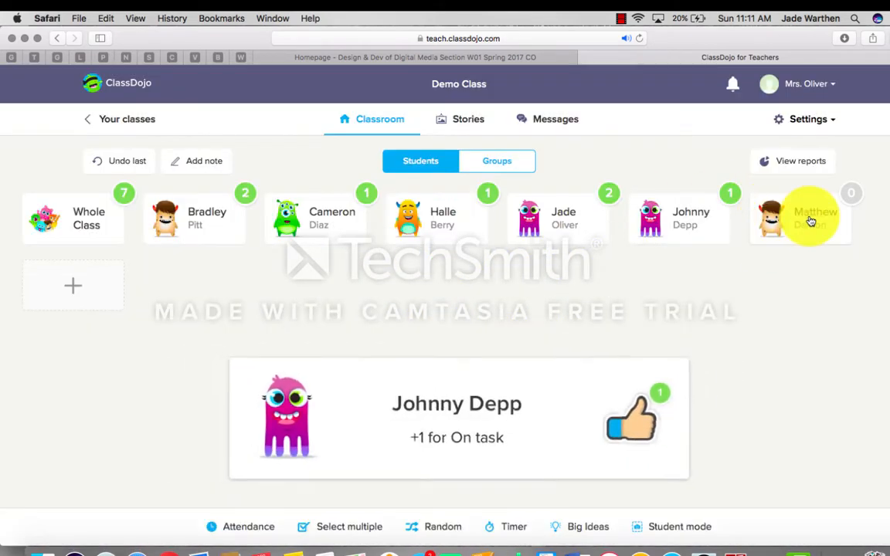
click(761, 224)
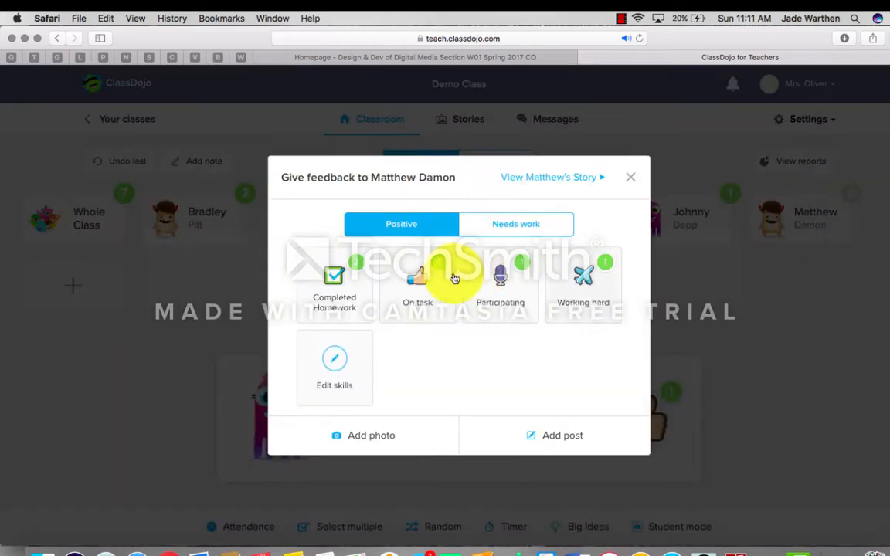
click(584, 291)
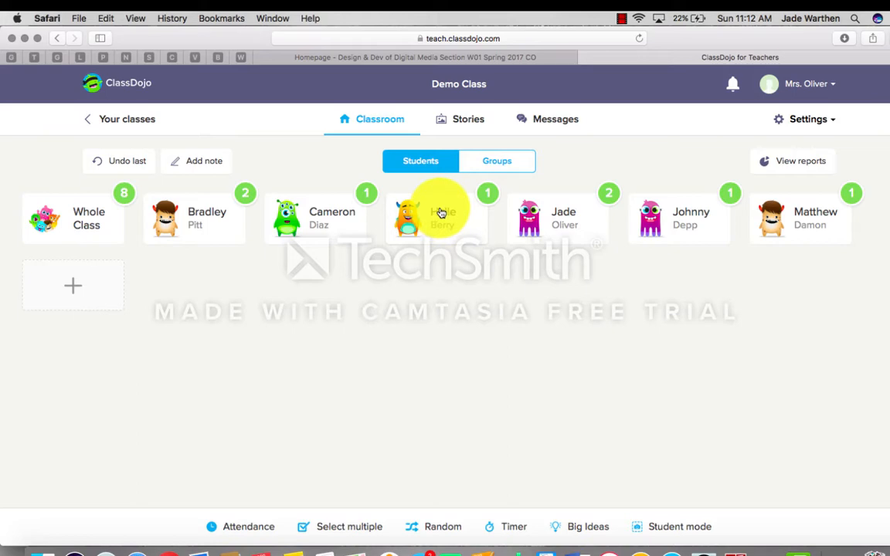
Step: Switch the class display between Groups and Students, ending on the Groups view
click(513, 170)
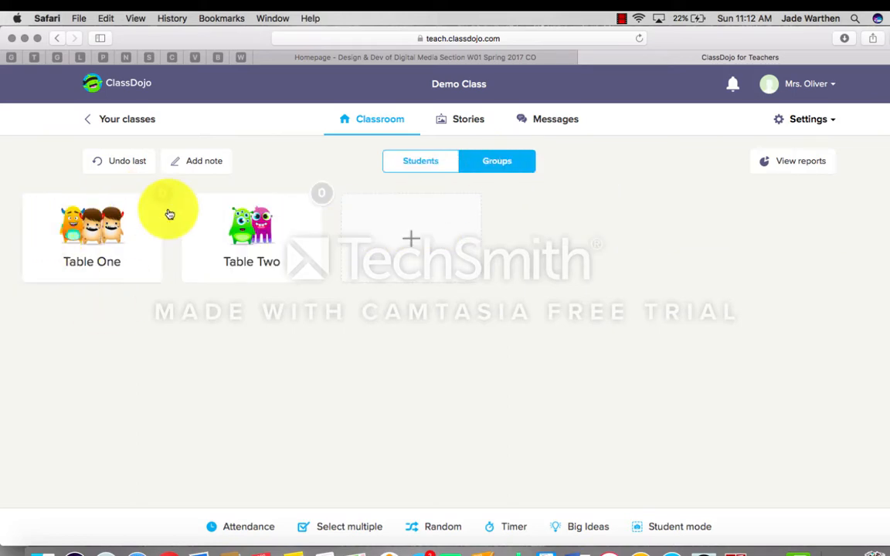
click(404, 167)
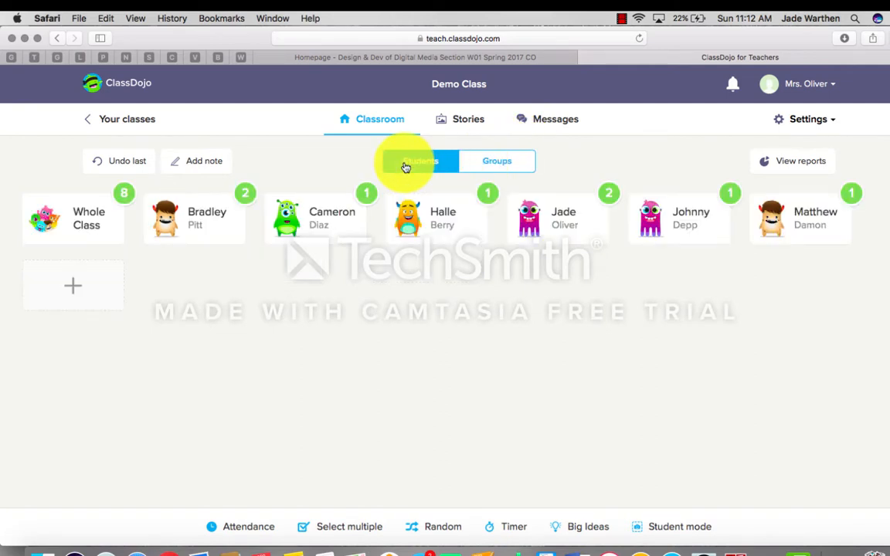
click(503, 167)
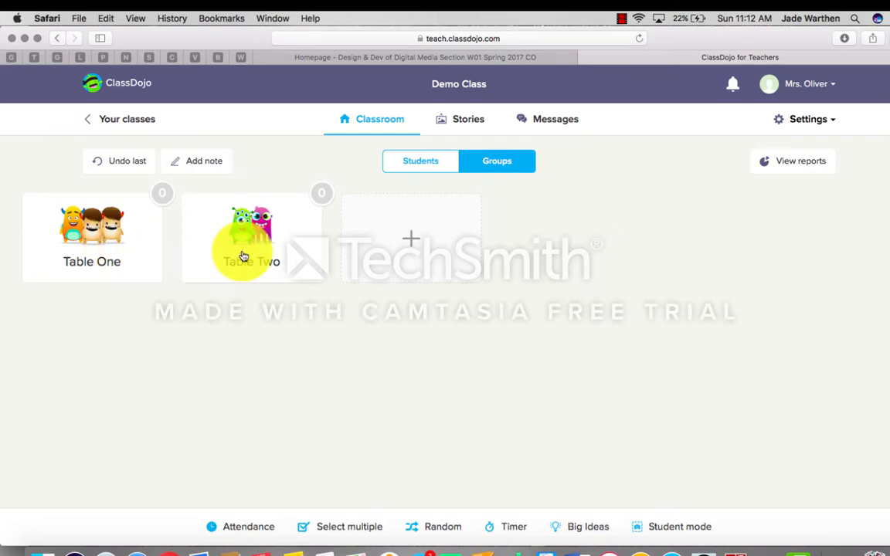
Step: Create a three-student group named 'Table 3', then return to the individual students view
click(403, 234)
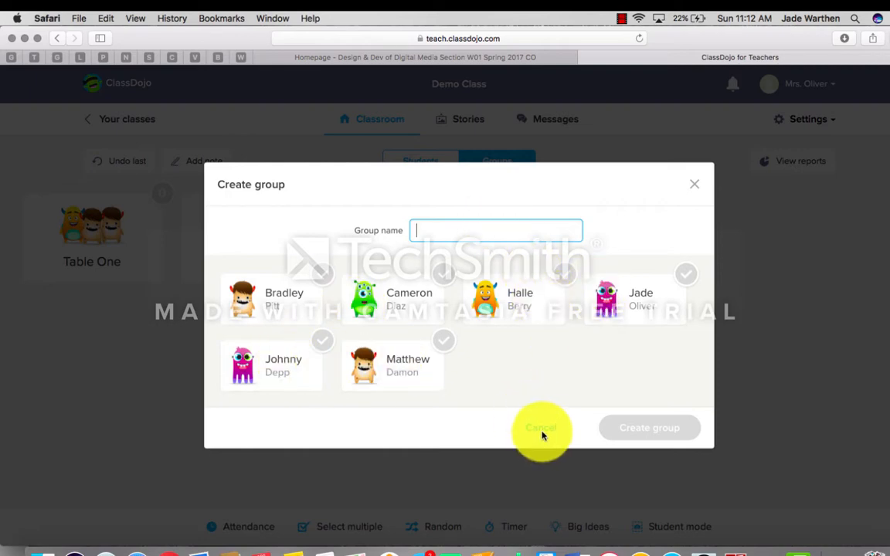
click(297, 380)
click(655, 303)
click(543, 312)
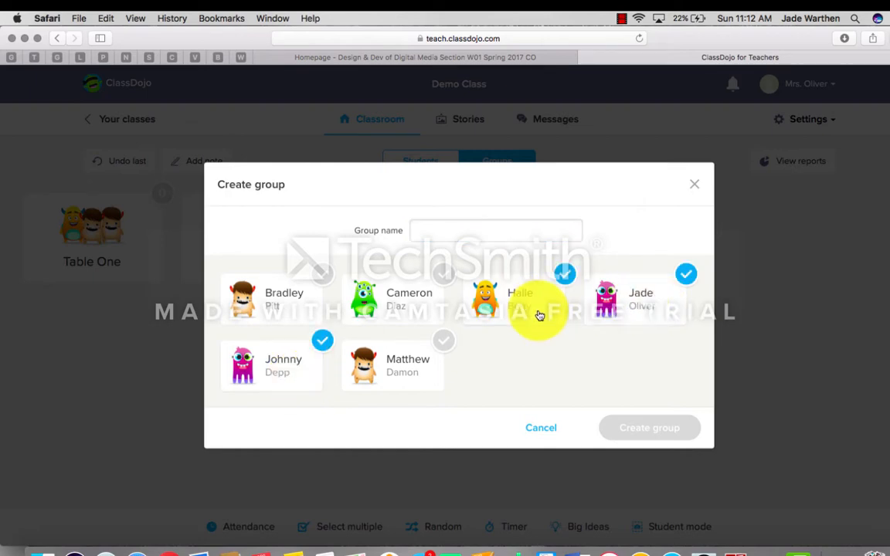
click(494, 232)
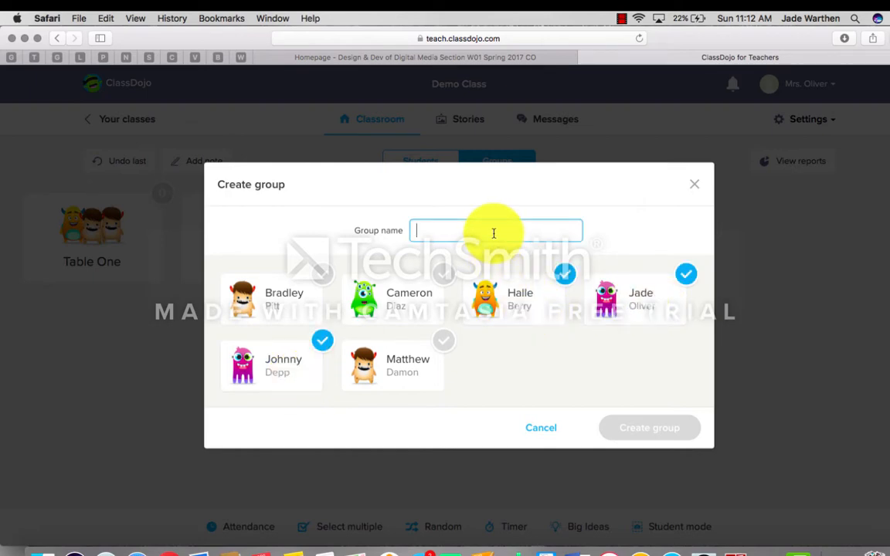
text(Table 3)
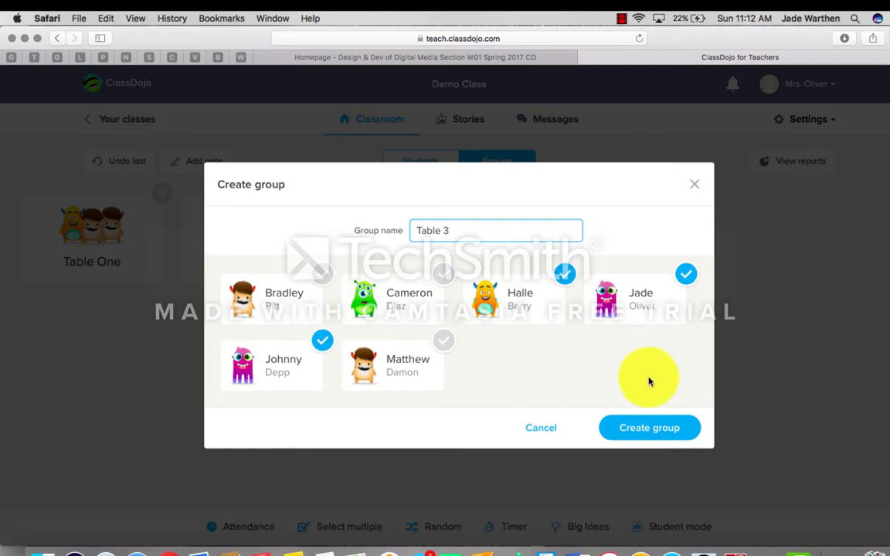
click(640, 434)
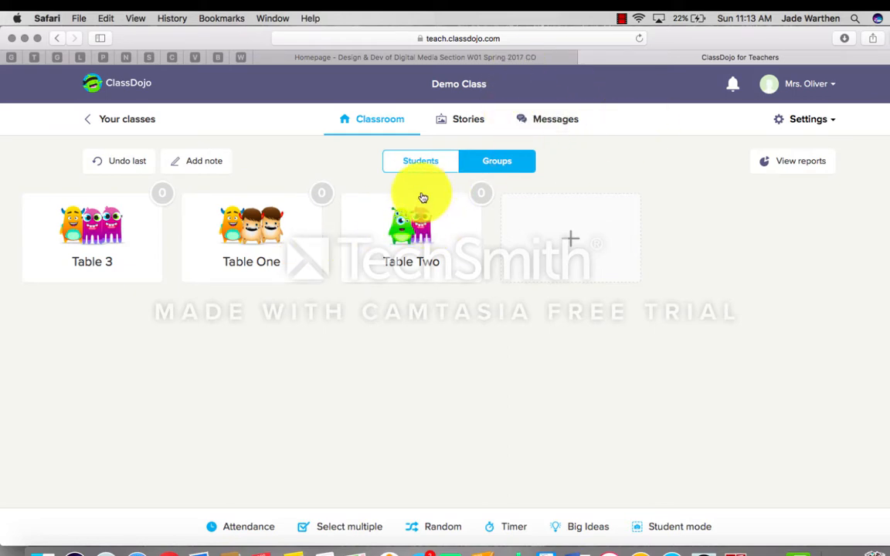
click(420, 161)
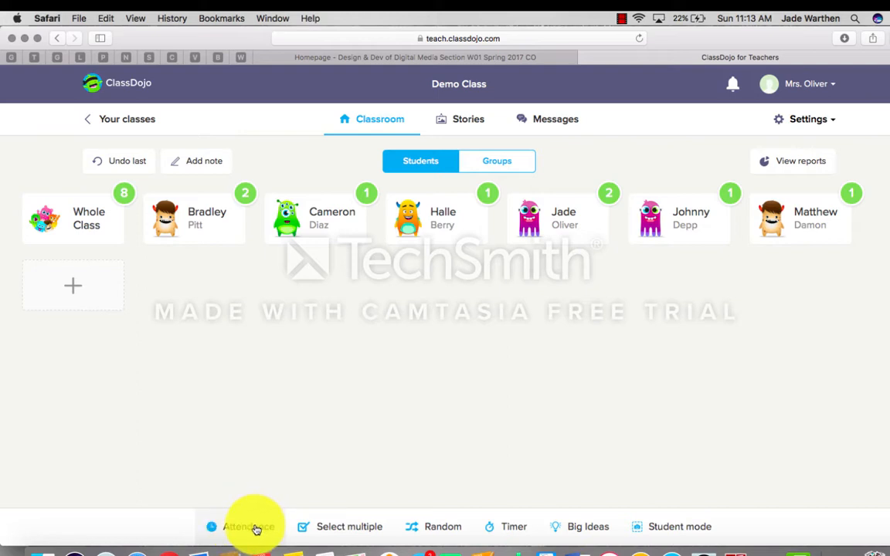
Step: Take attendance, cycling the first student through absent, tardy and left early back to present, and save
click(255, 527)
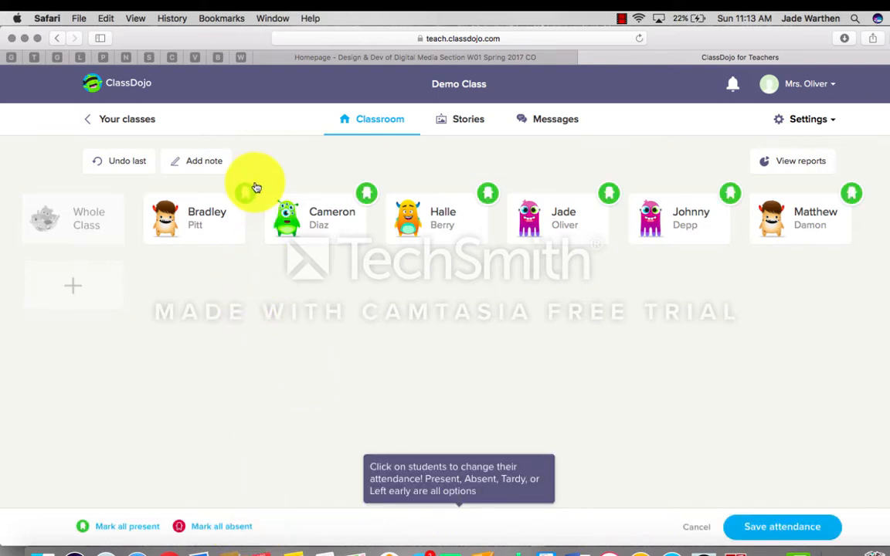
click(213, 214)
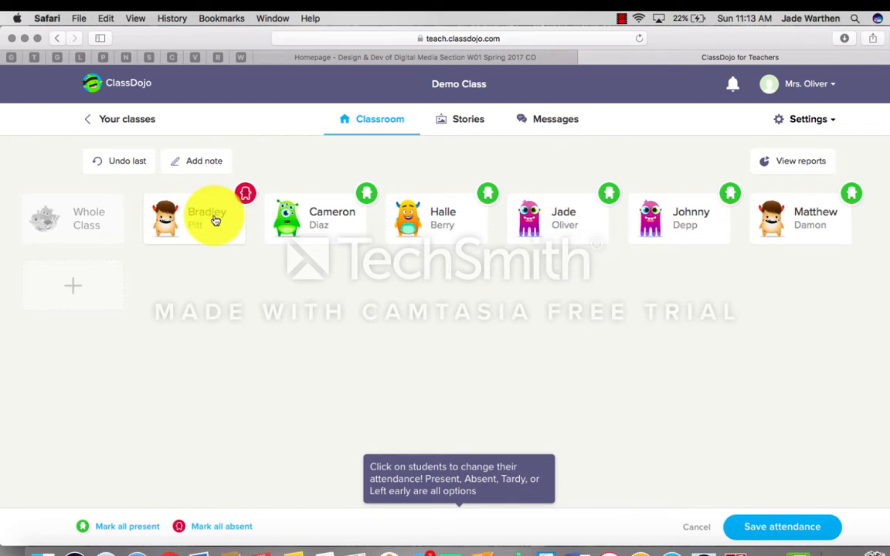
click(216, 220)
click(216, 220)
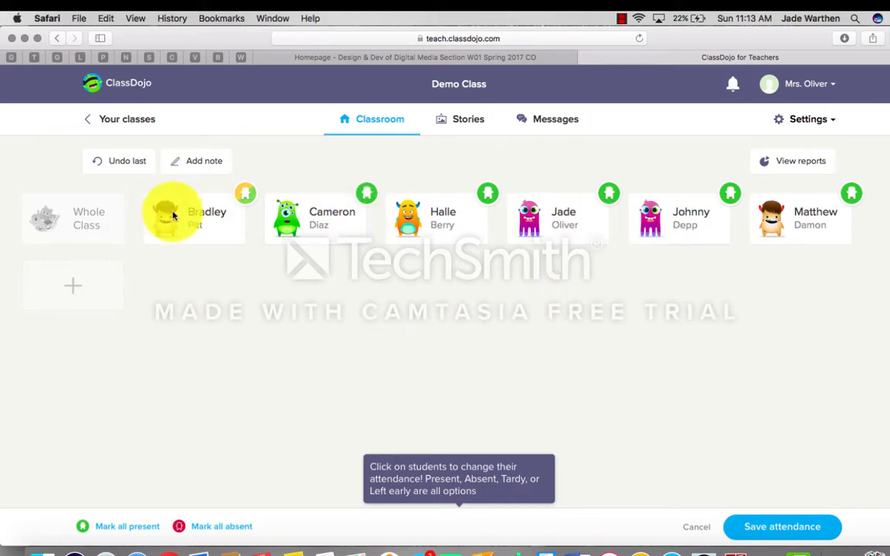
click(199, 231)
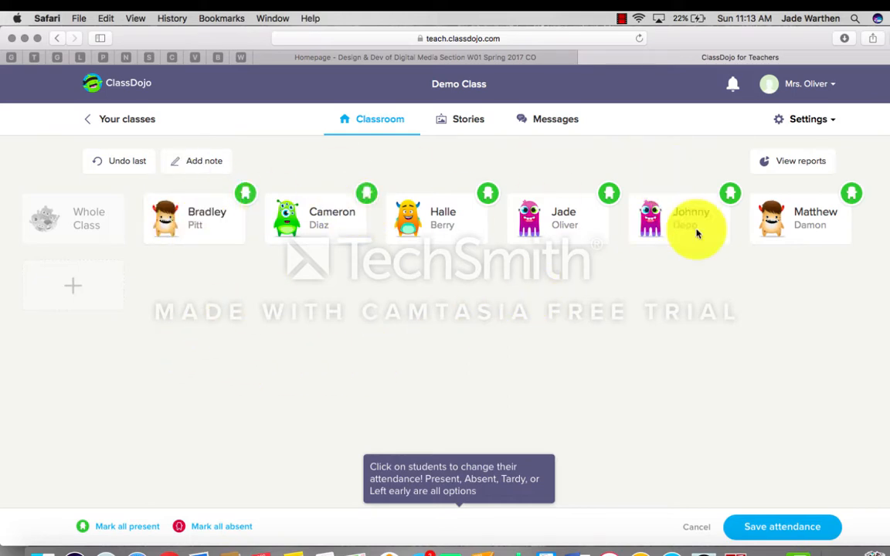
click(771, 530)
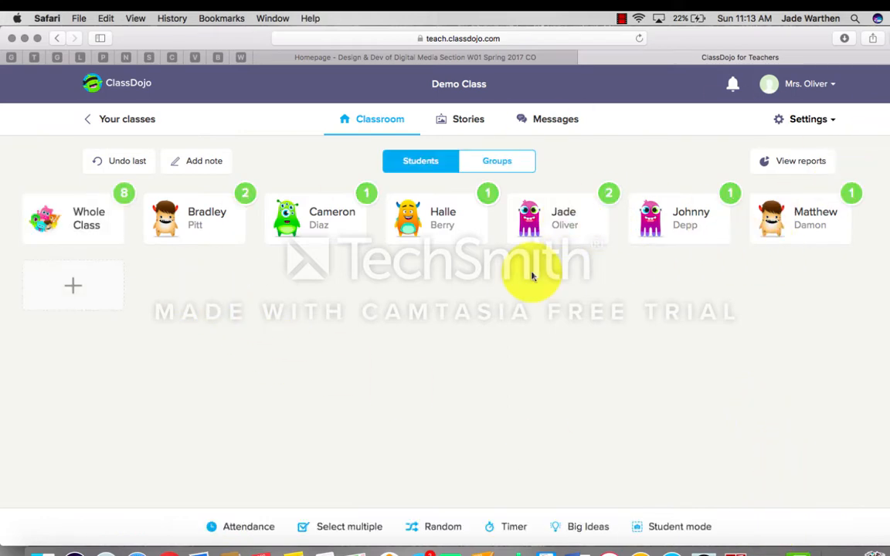
Step: Retake attendance marking the fourth student absent and save it
click(237, 530)
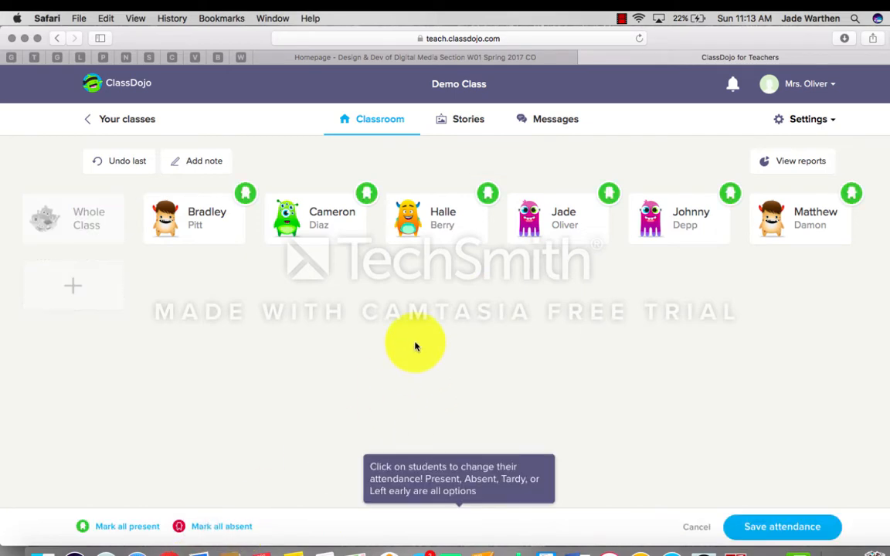
click(443, 227)
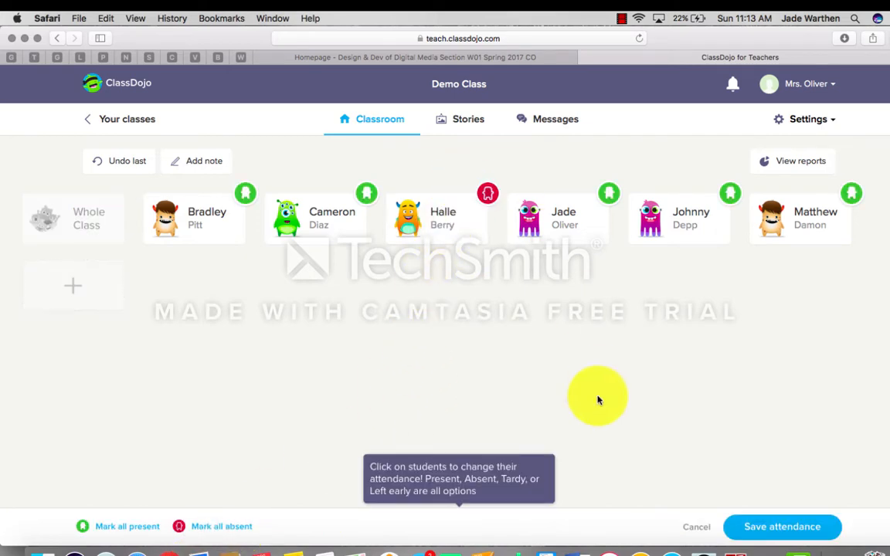
click(749, 523)
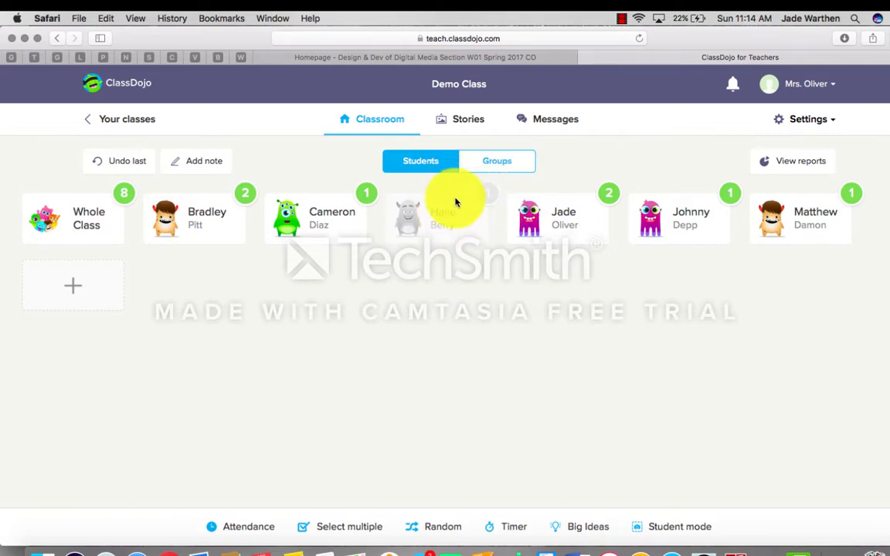
Step: Award the Whole Class a +1 On task point
click(89, 231)
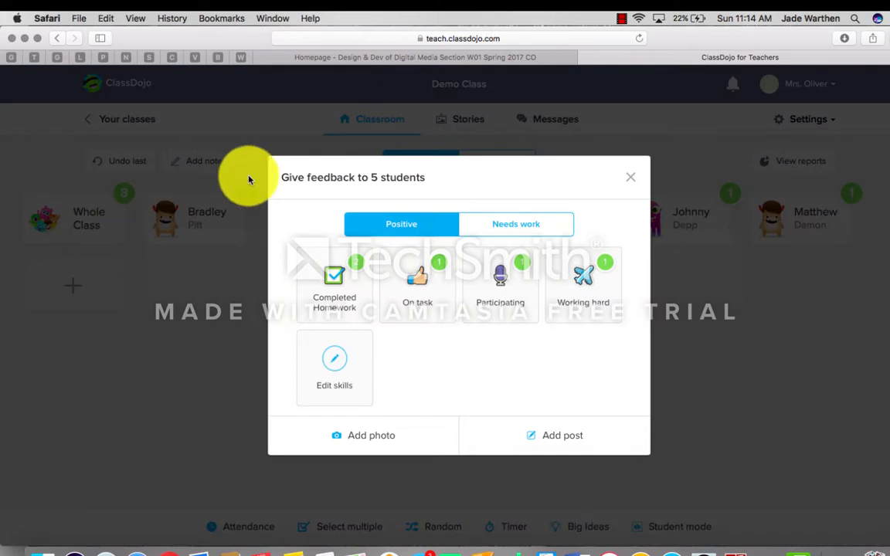
click(423, 284)
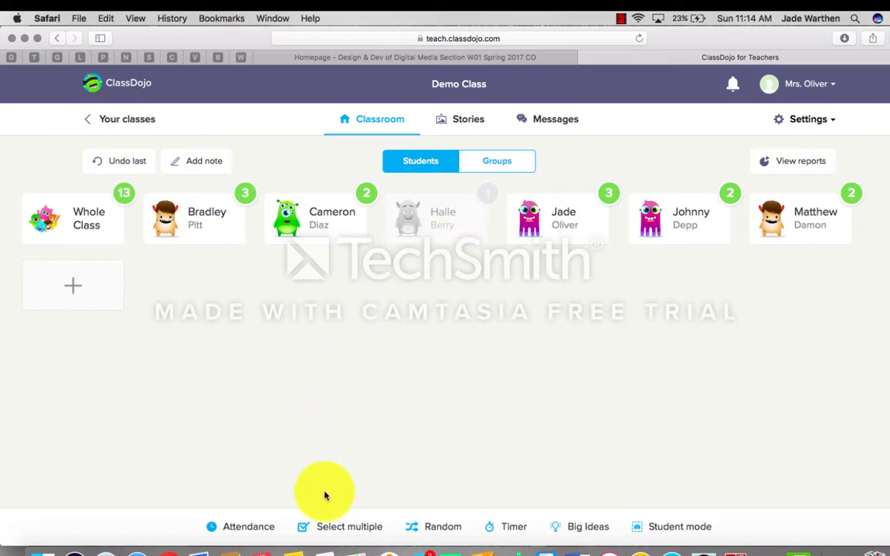
Step: Select the first two student cards together and give both +1 for On task
click(341, 533)
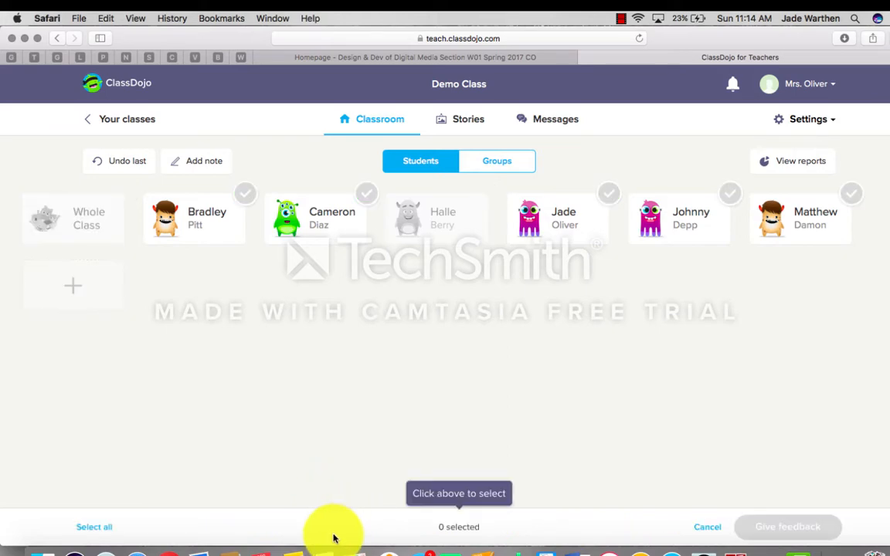
click(224, 224)
click(307, 223)
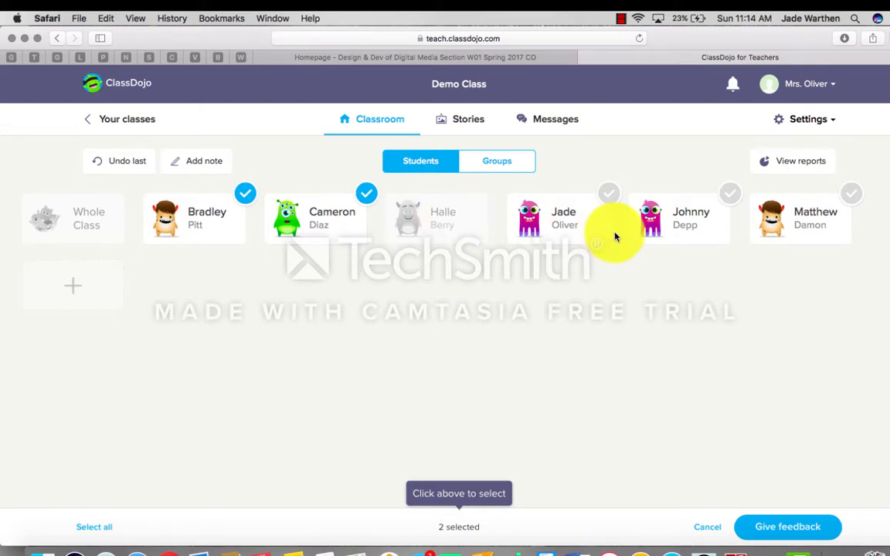
click(785, 531)
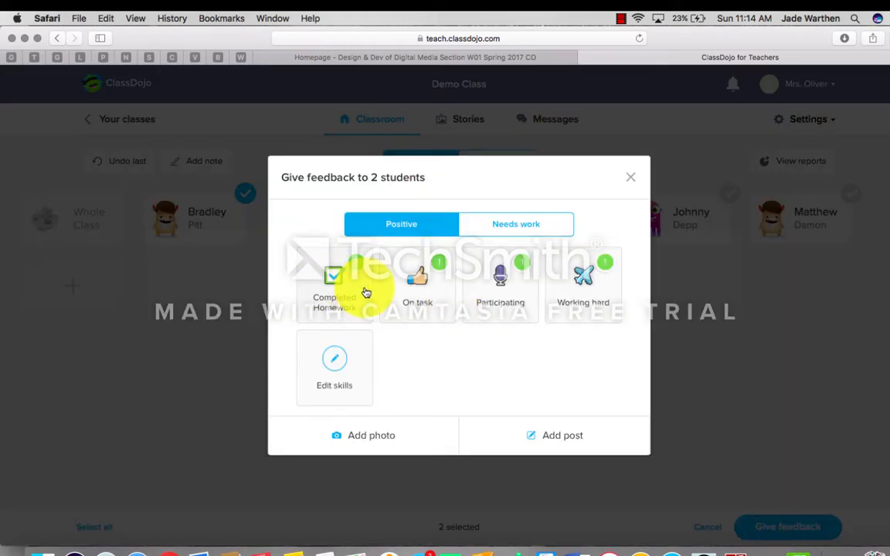
click(429, 298)
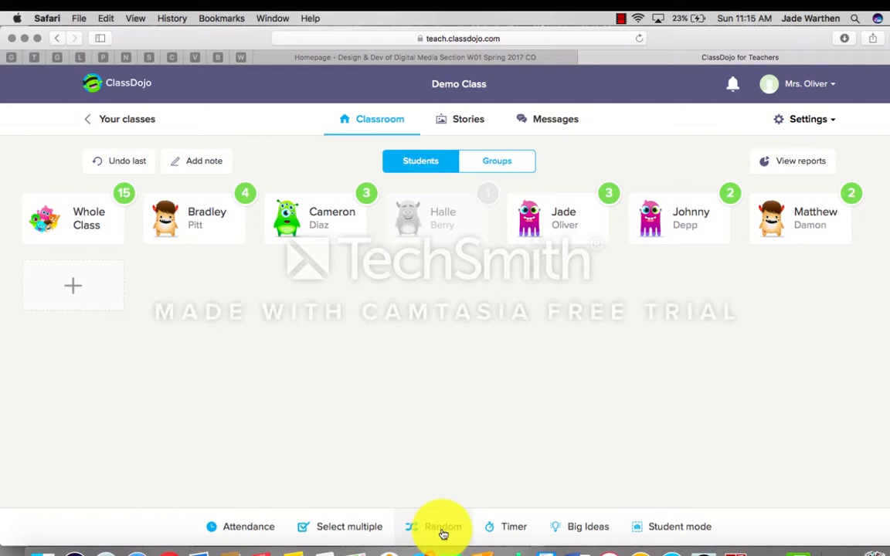
Step: Pick a random student and award that student +1 On task
click(443, 528)
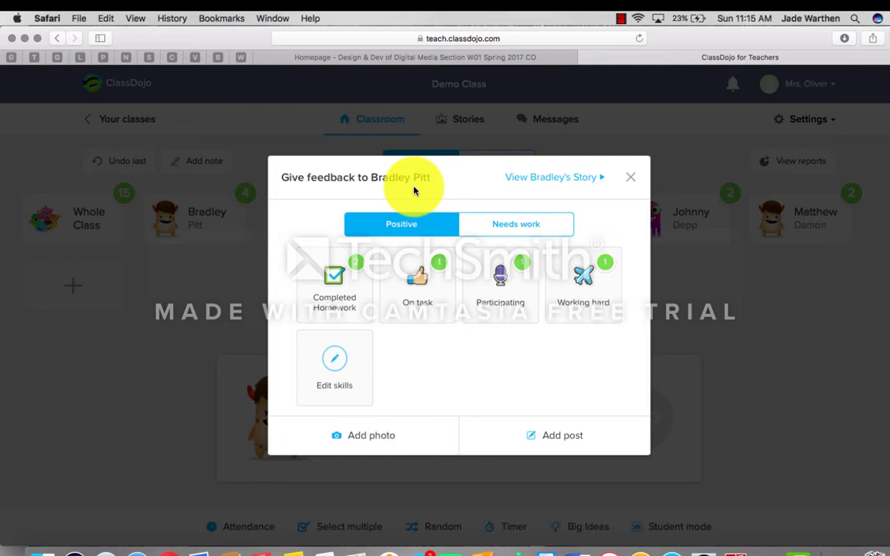
click(415, 279)
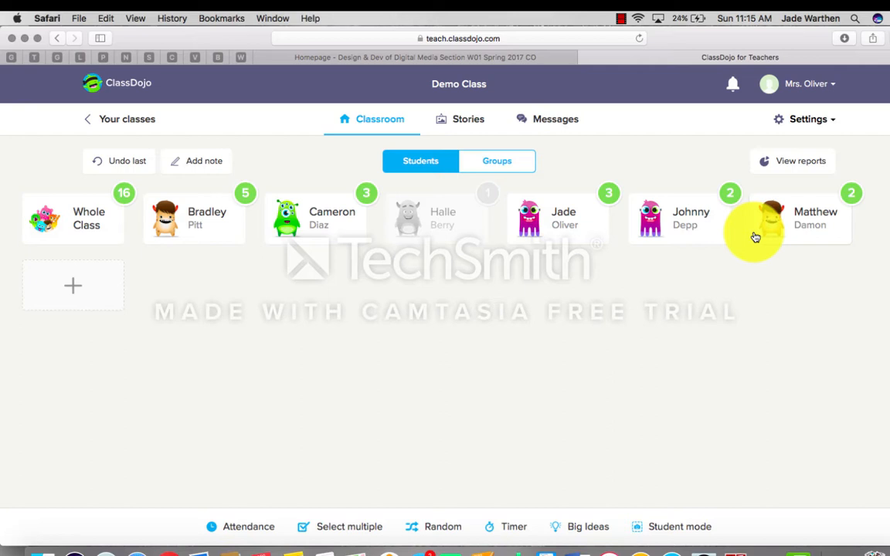
Step: Start a 1-minute countdown timer, then bring up the Big Ideas lesson library
click(505, 529)
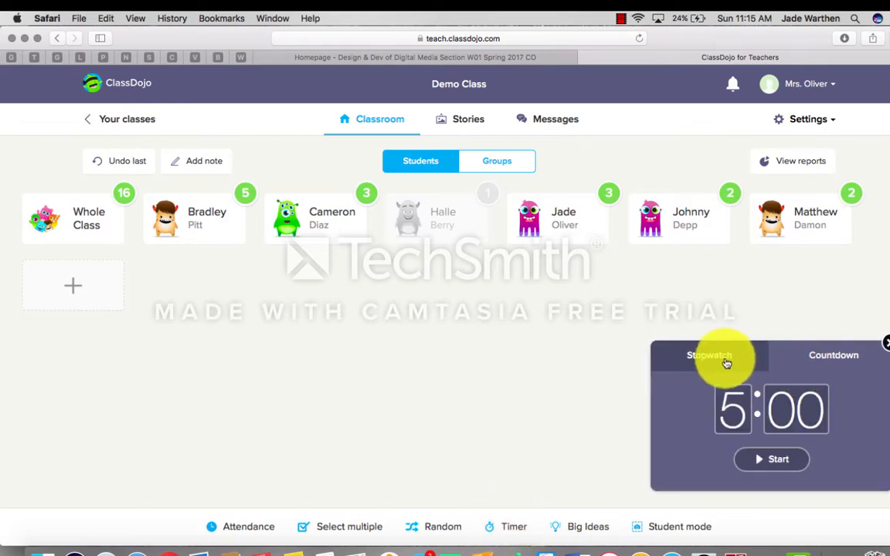
click(734, 424)
text(1)
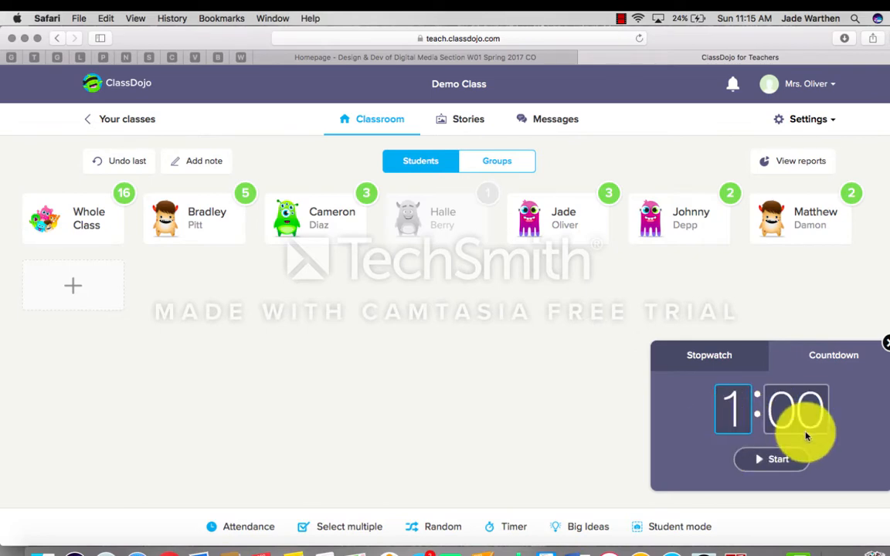
click(774, 462)
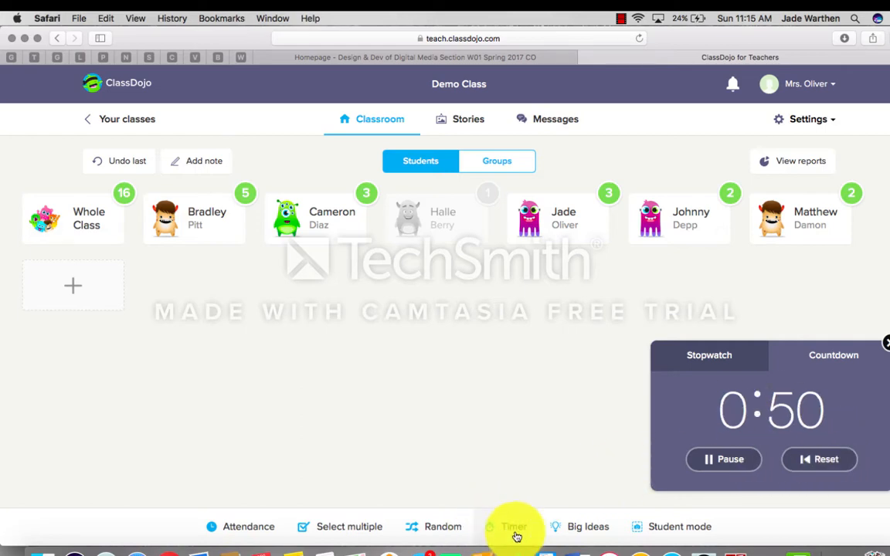
click(575, 529)
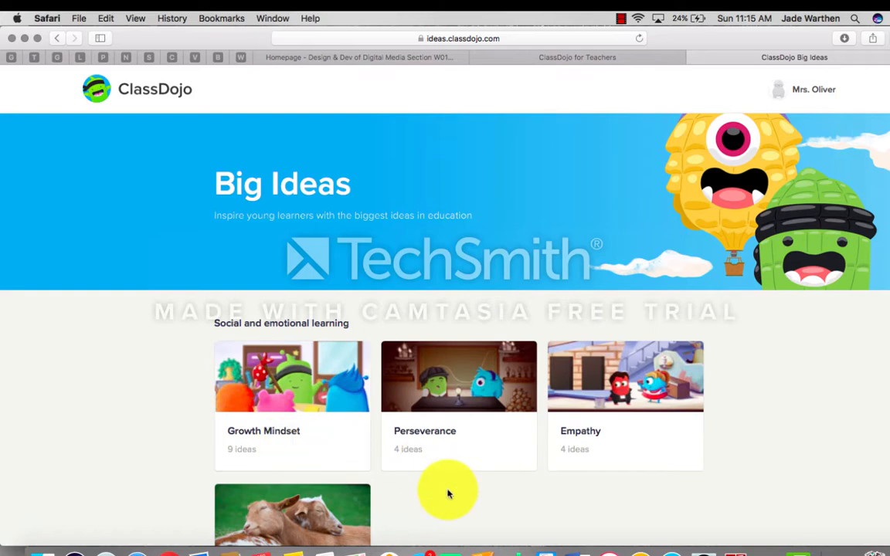
Step: Browse the Big Ideas lessons, then close 'S4, E3: The Big Show' video and the Timer panel
scroll(460, 490, down, 2)
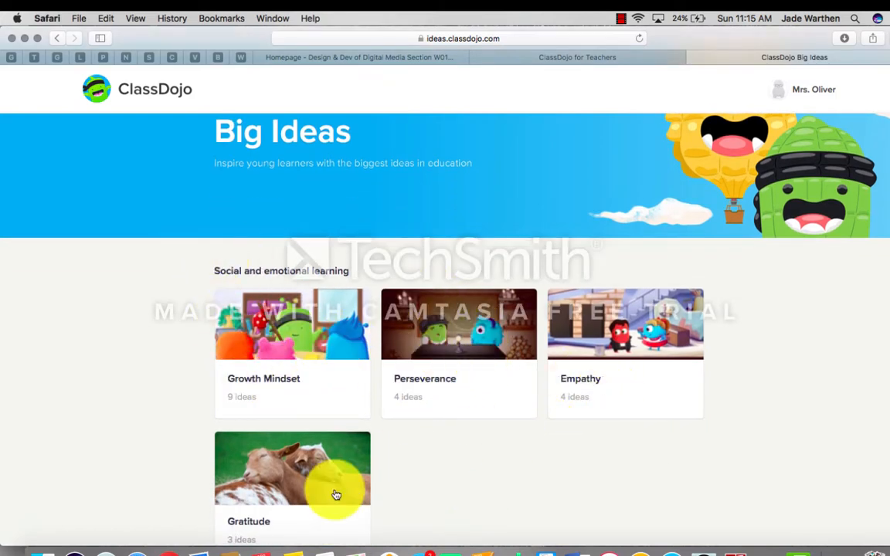
scroll(407, 491, down, 5)
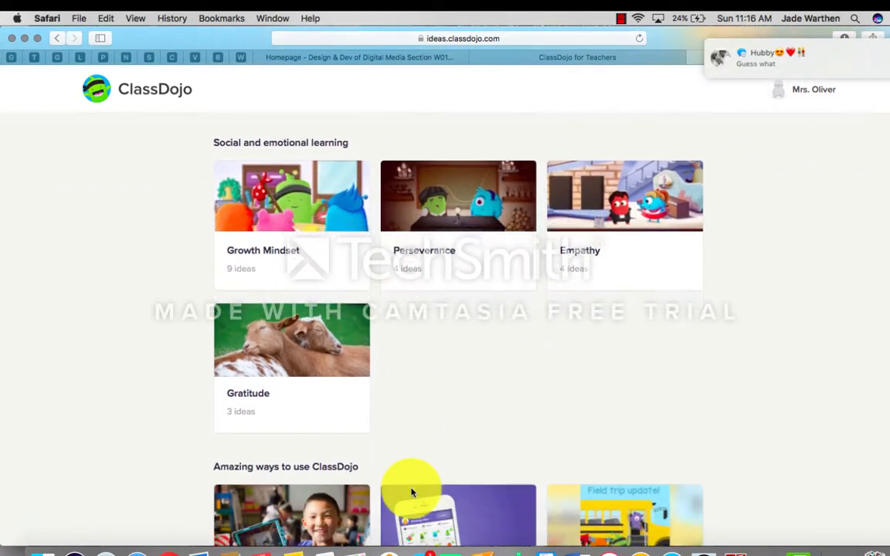
scroll(411, 492, up, 5)
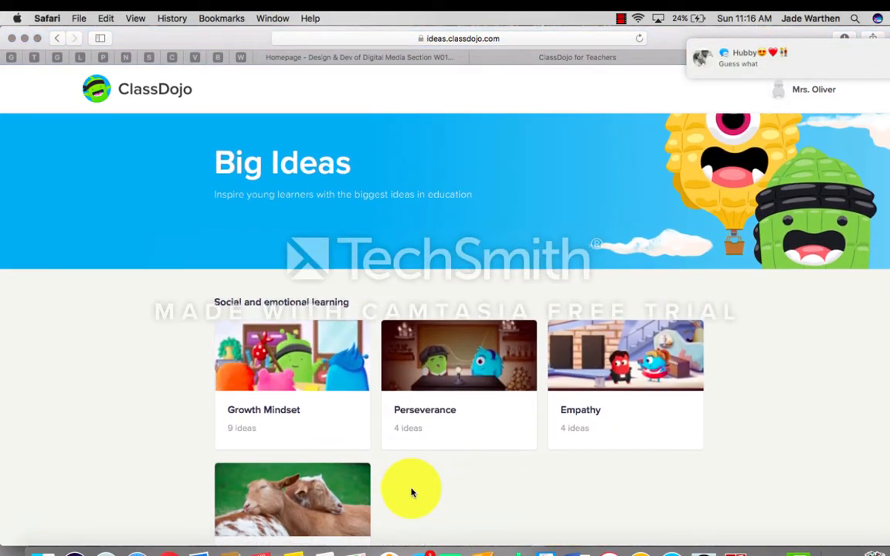
scroll(411, 492, down, 1)
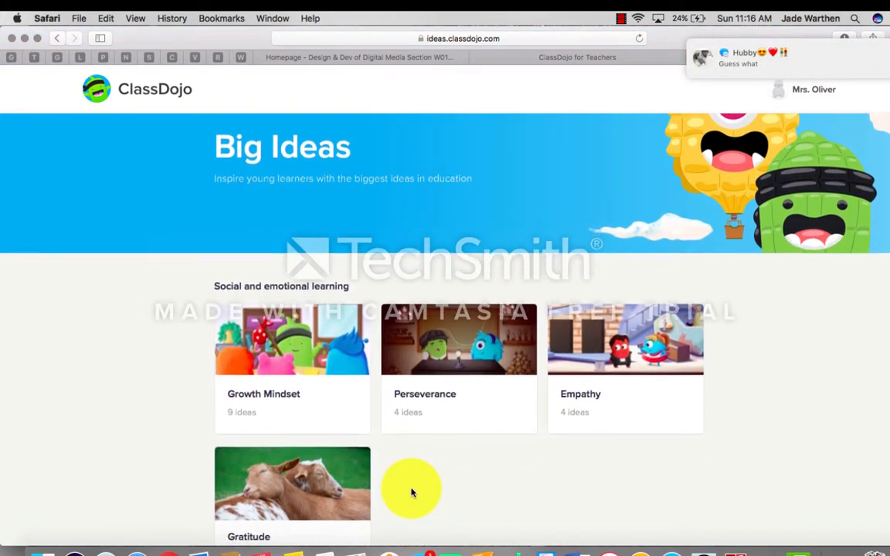
scroll(411, 492, down, 2)
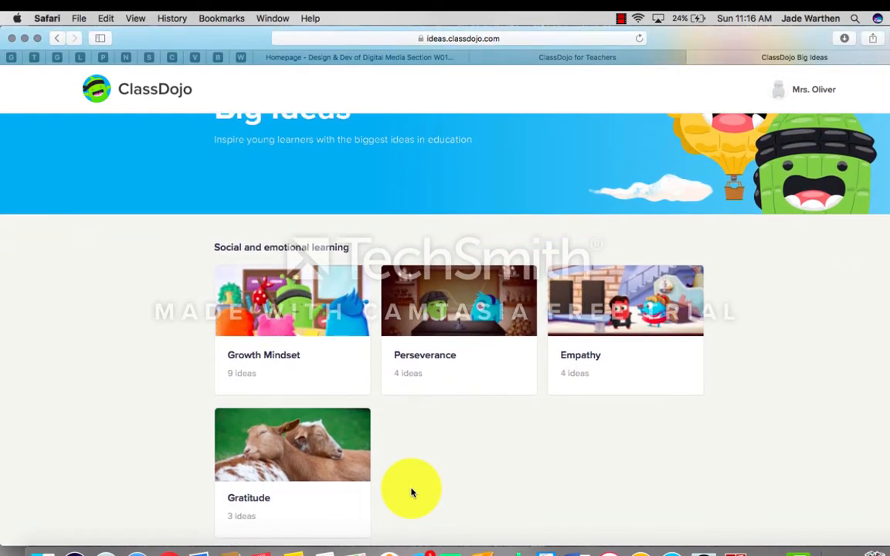
scroll(411, 492, down, 1)
scroll(411, 492, down, 3)
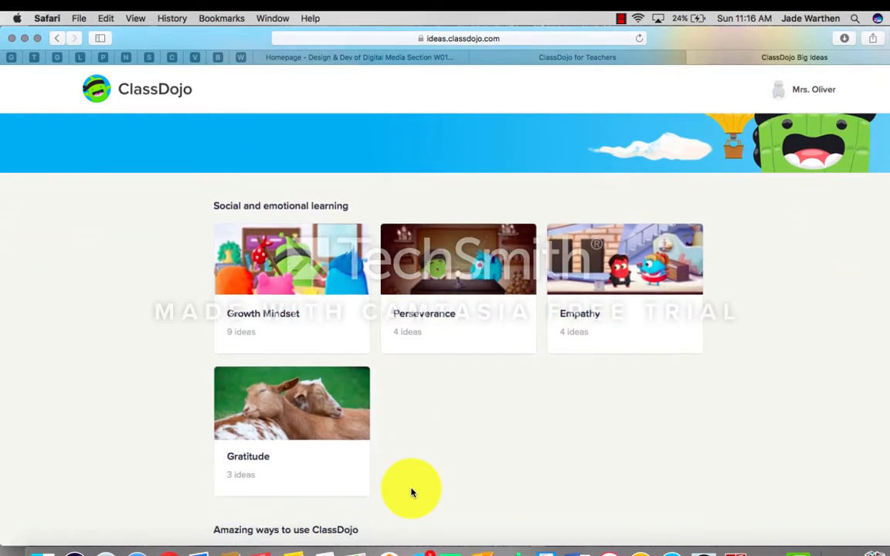
scroll(411, 492, down, 2)
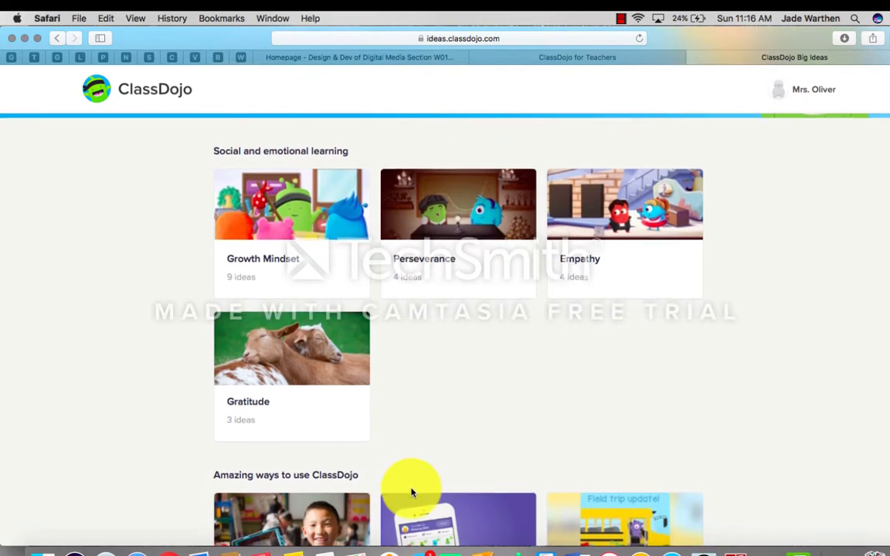
scroll(411, 492, down, 1)
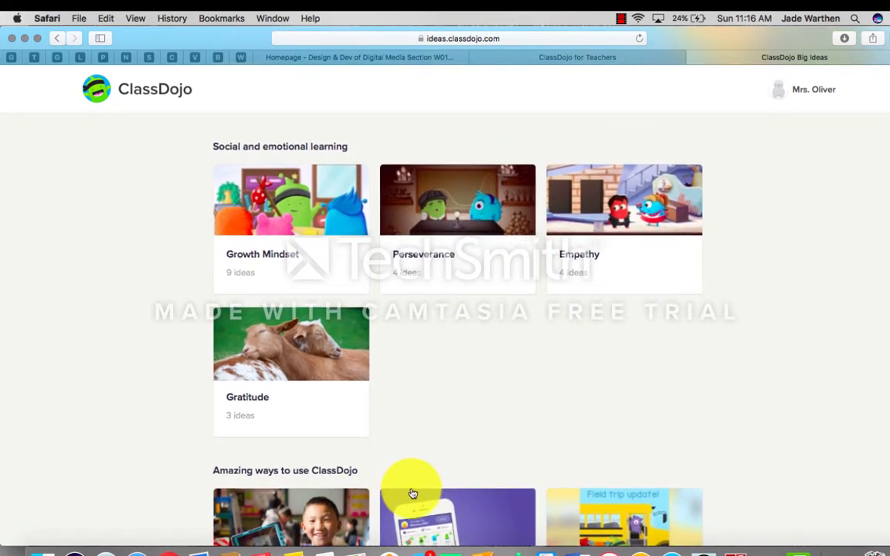
scroll(413, 493, down, 5)
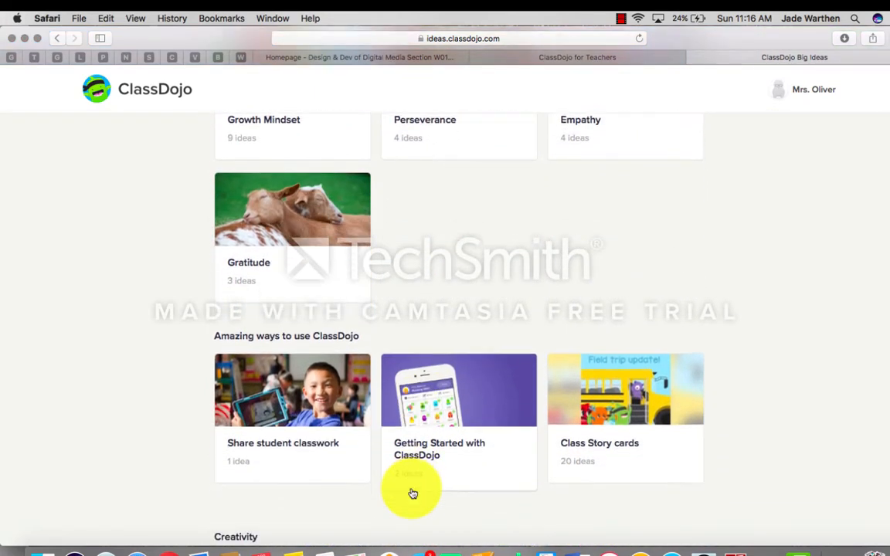
scroll(413, 493, down, 4)
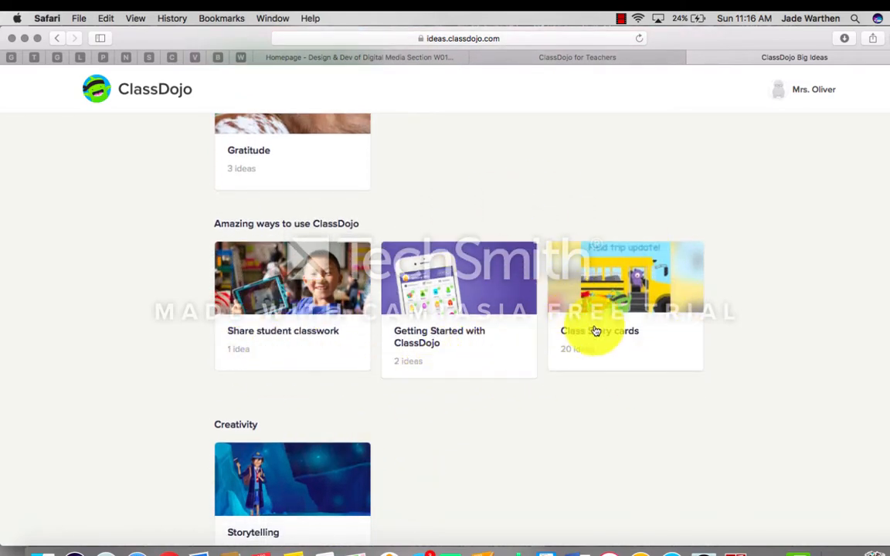
scroll(417, 428, down, 6)
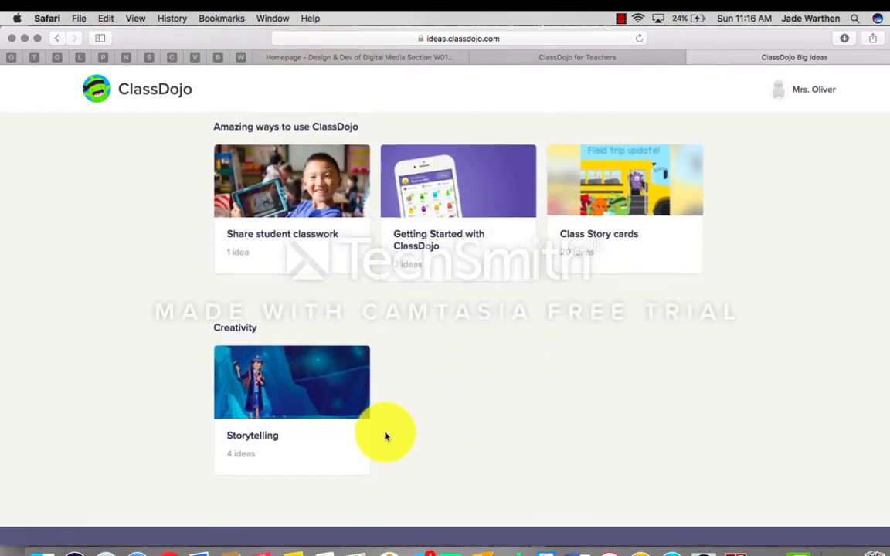
scroll(599, 341, up, 10)
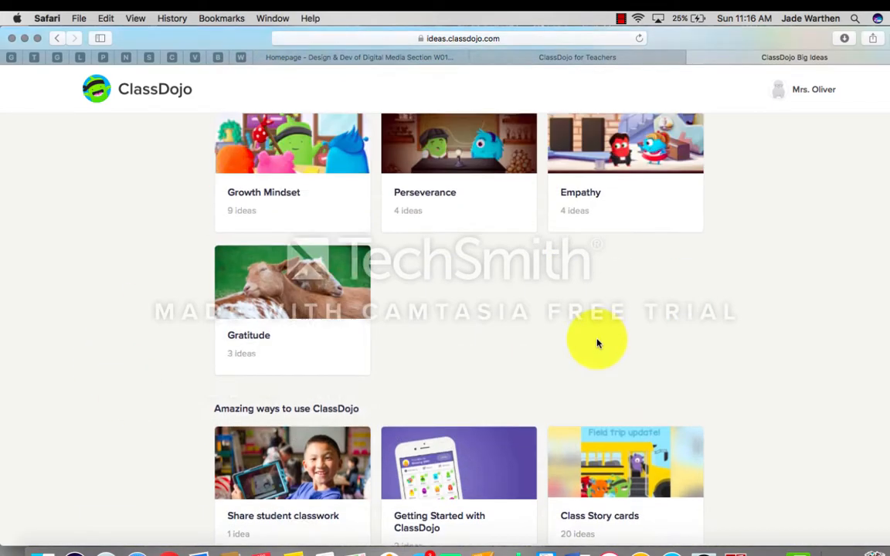
scroll(671, 290, up, 5)
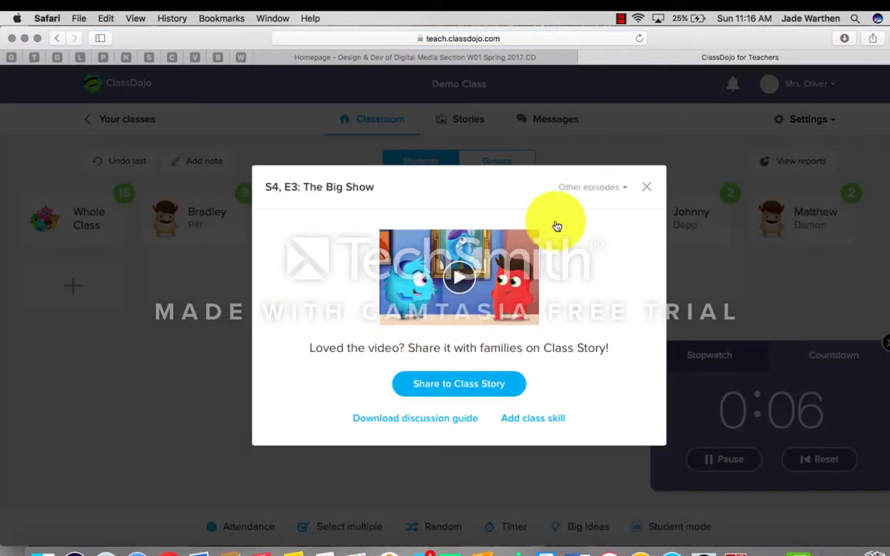
click(646, 188)
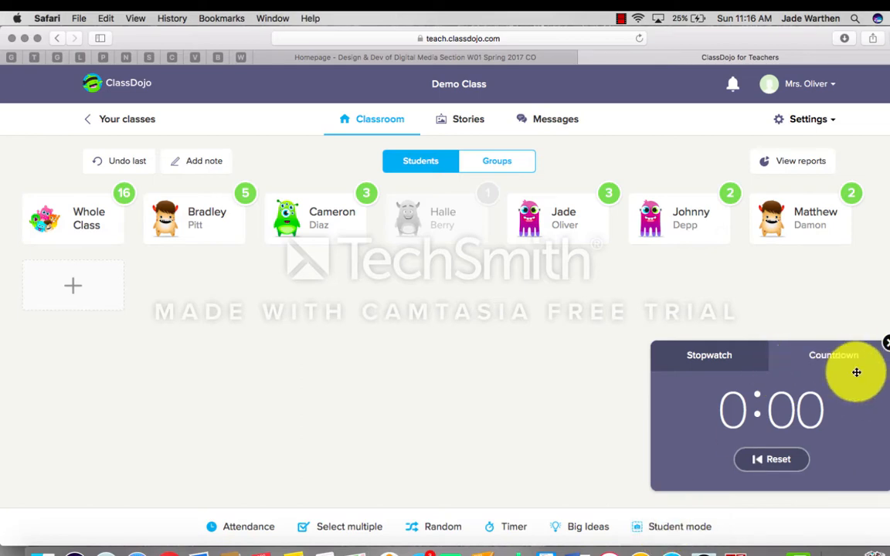
click(886, 343)
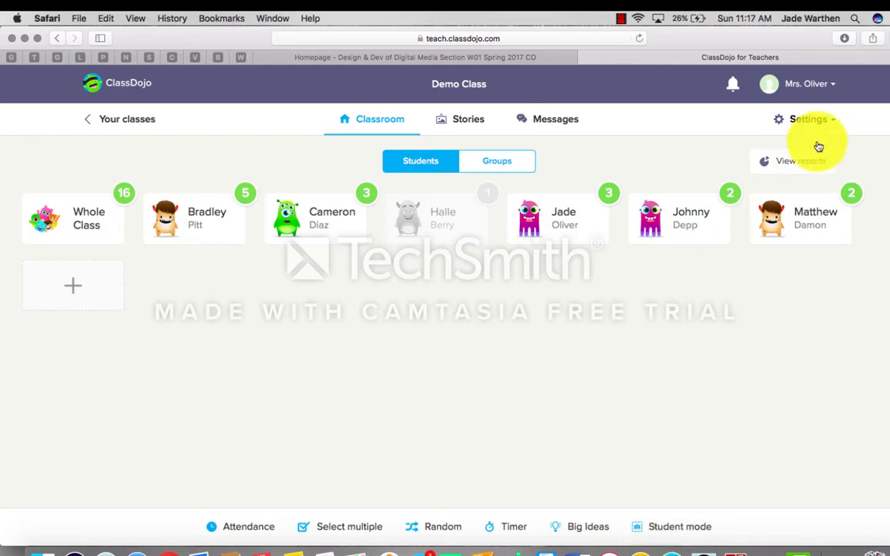
Step: On the Stories page, post 'Today we made spring flower paintings!' to the Class Story
click(466, 122)
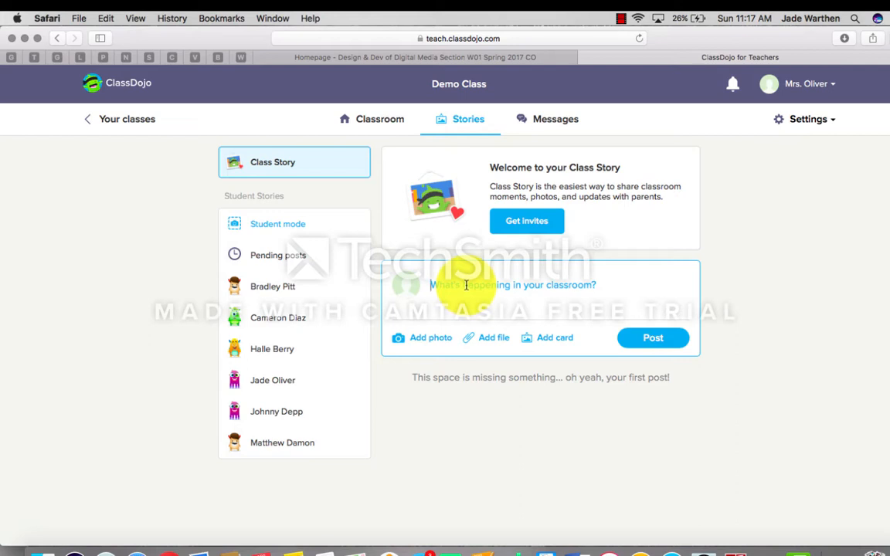
text(Today we made spr)
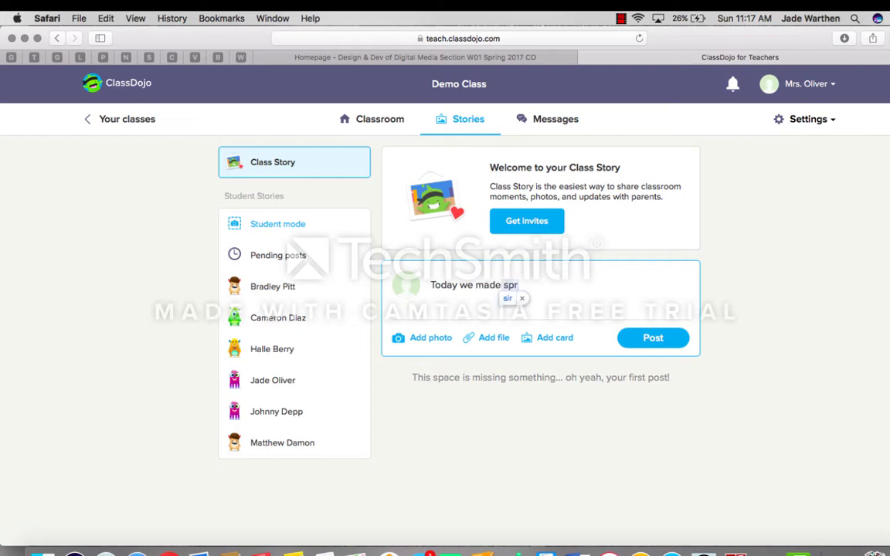
text(ing flo)
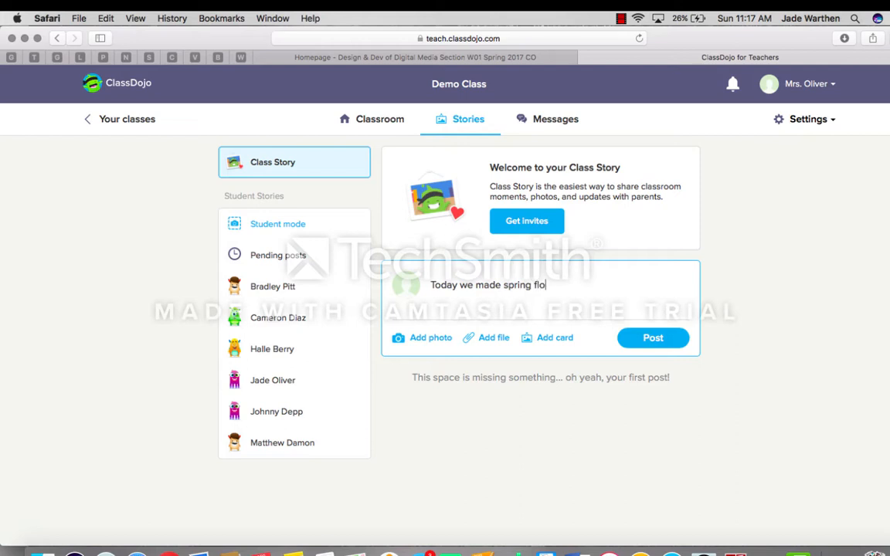
text(wer paintings!)
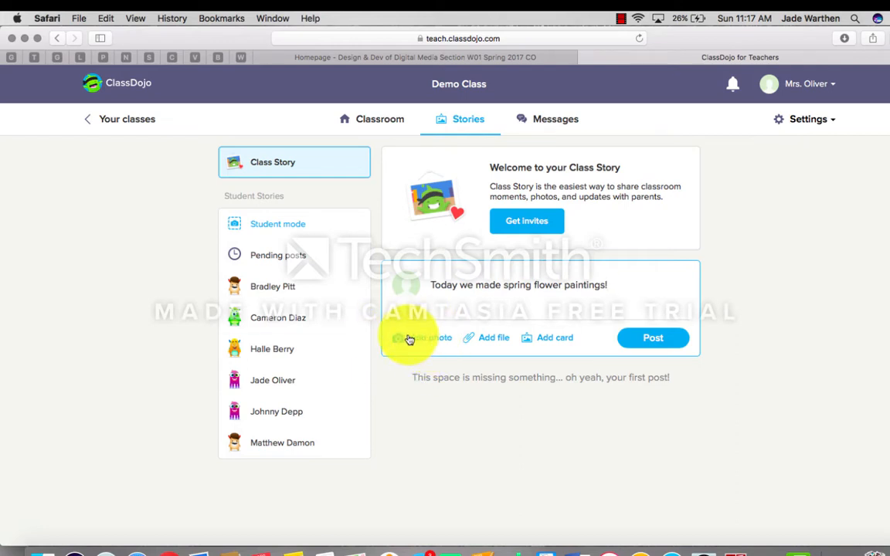
click(657, 337)
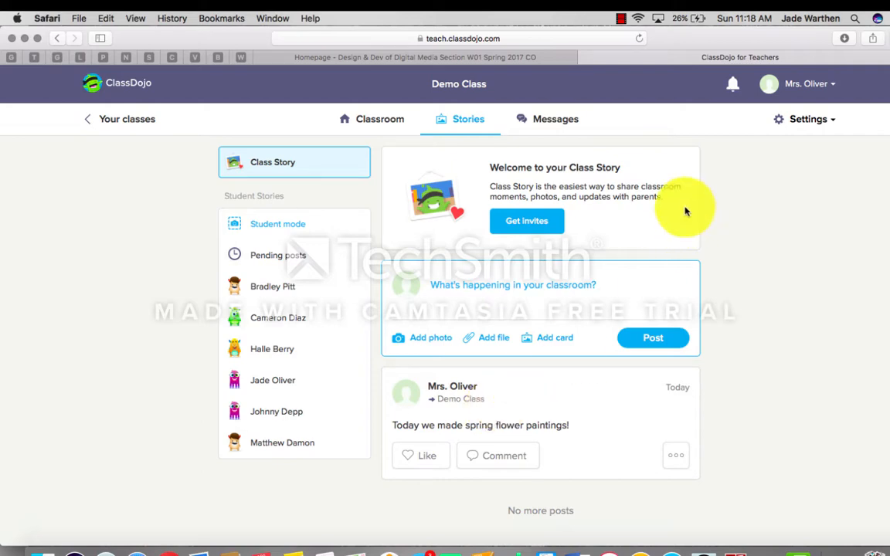
Step: Check the Messages page for connected parents, then go back to the Classroom grid
click(549, 125)
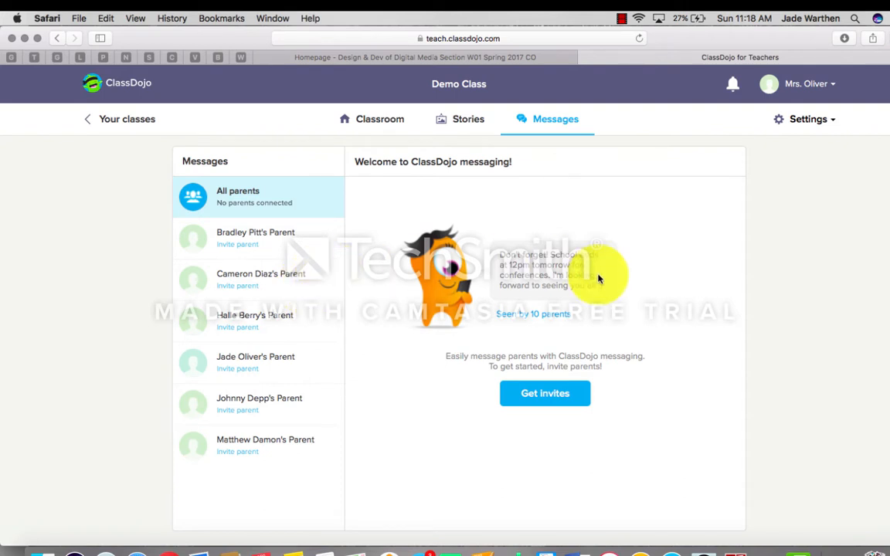
click(385, 124)
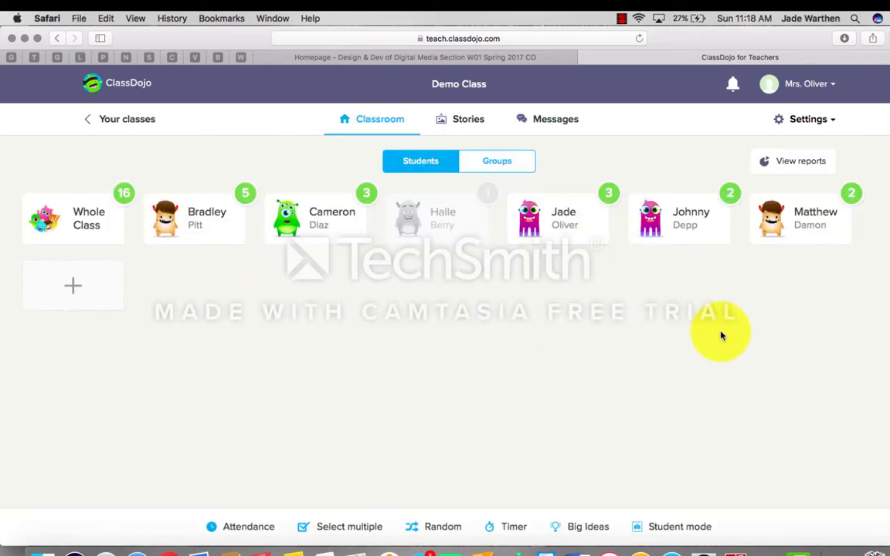
Step: Open the class reports and sort students by Highest combined points
click(812, 164)
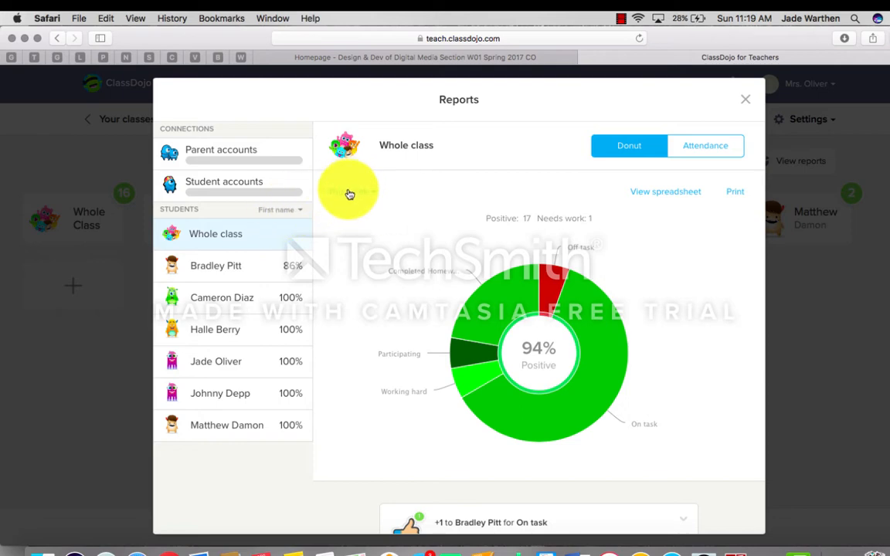
click(296, 211)
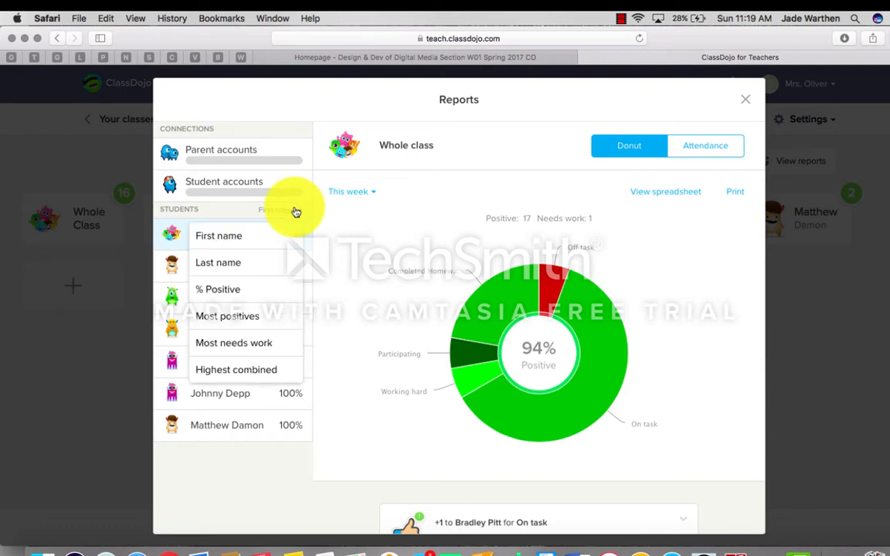
click(257, 374)
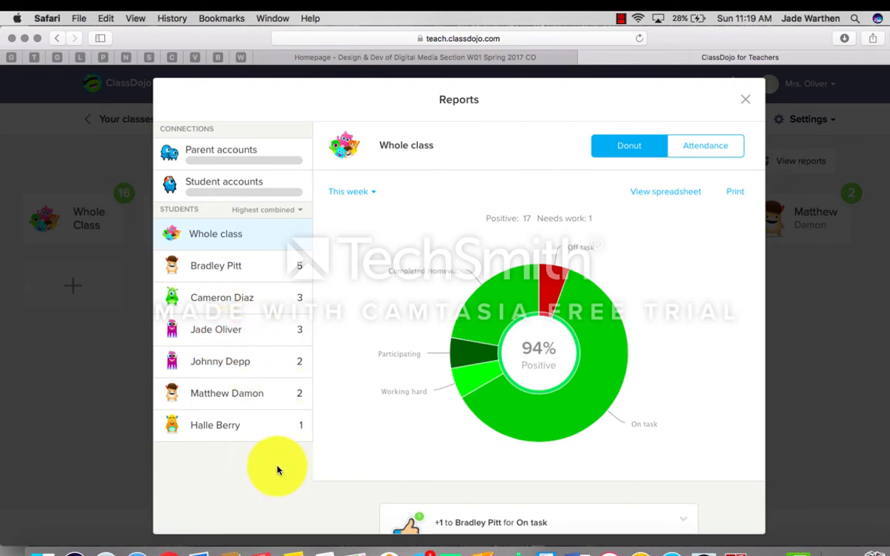
Step: Set the report date range to Today and open the top-ranked student's 86% positive breakdown
click(356, 193)
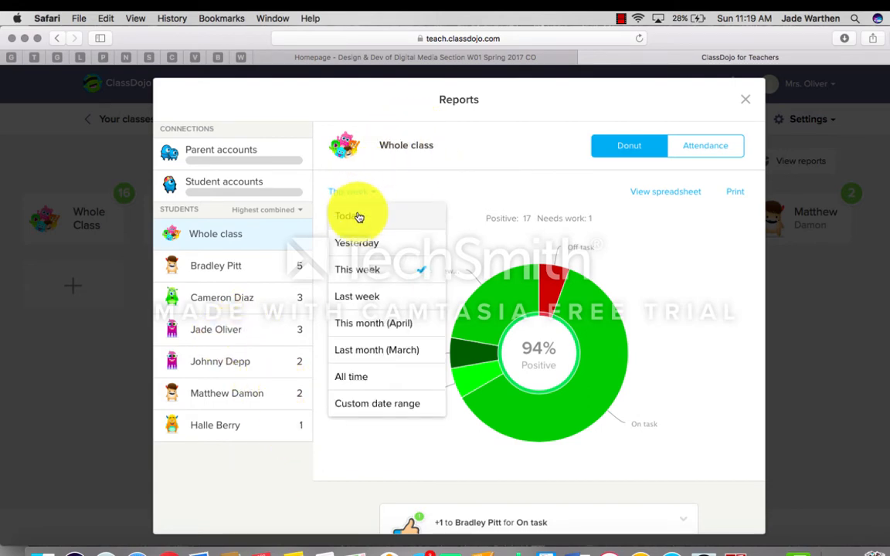
click(358, 210)
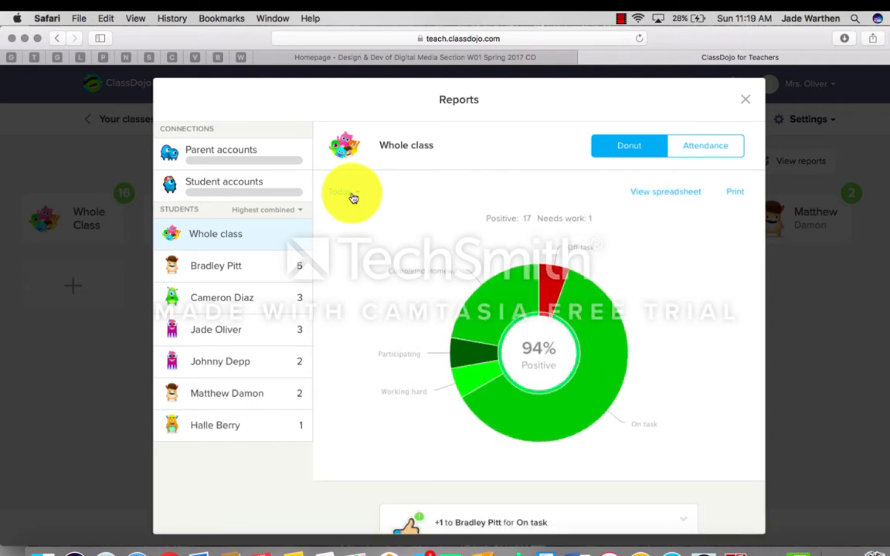
click(352, 192)
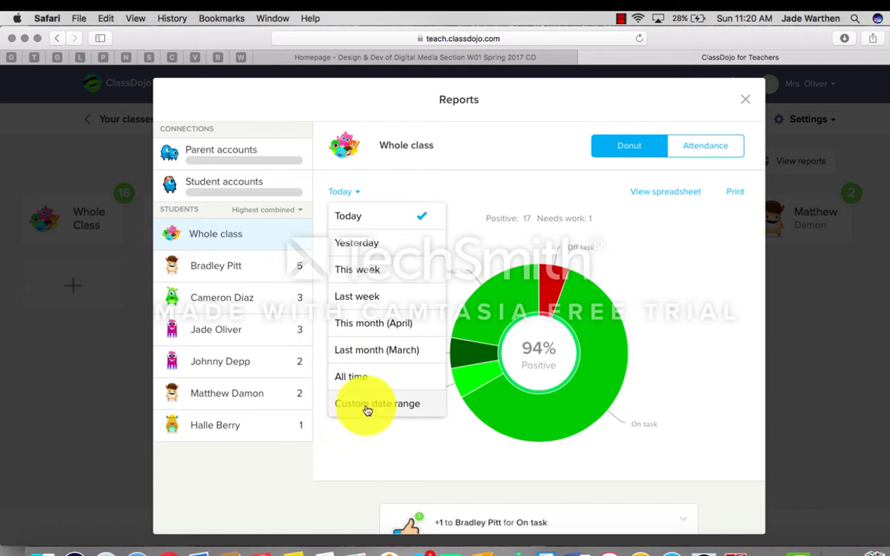
click(539, 297)
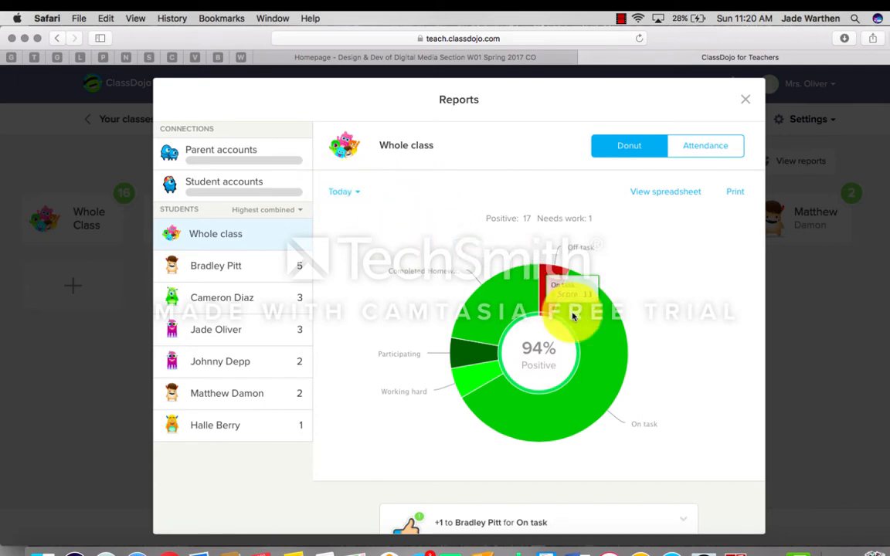
click(243, 270)
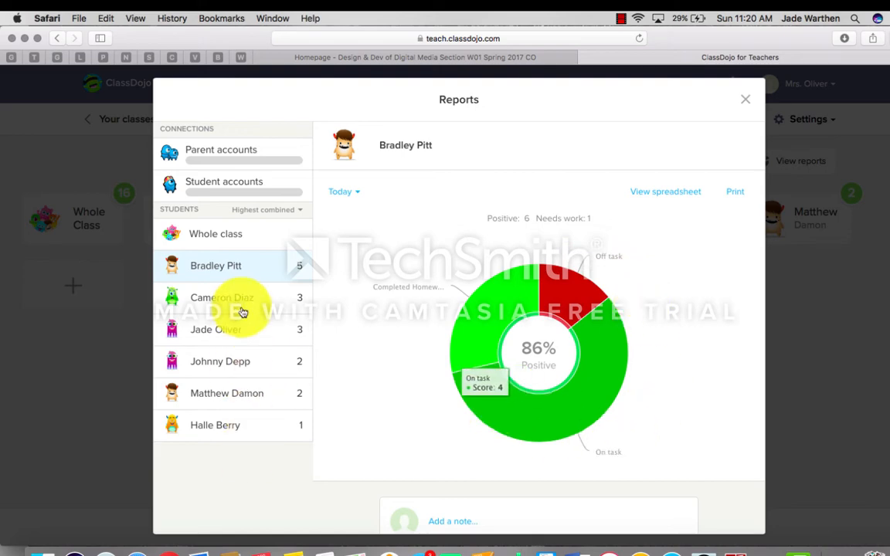
scroll(381, 389, down, 3)
scroll(368, 316, up, 3)
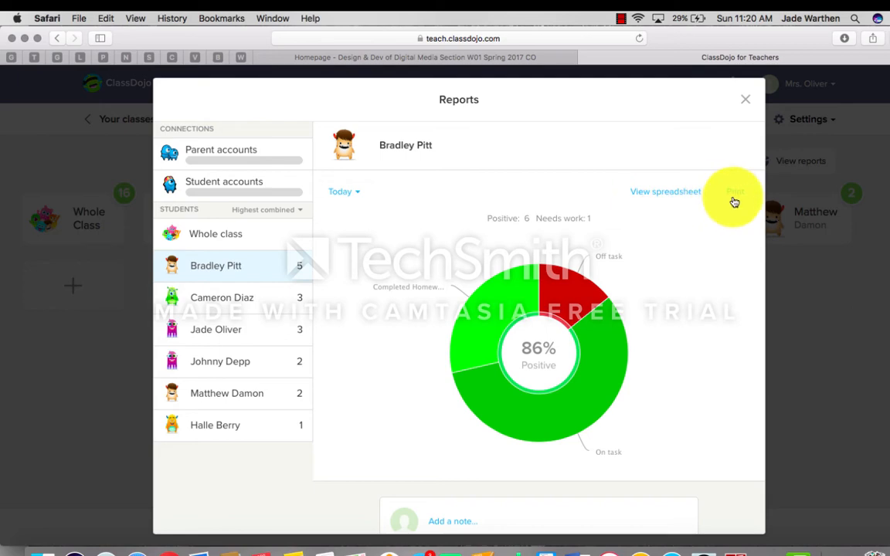
mouse_move(444, 373)
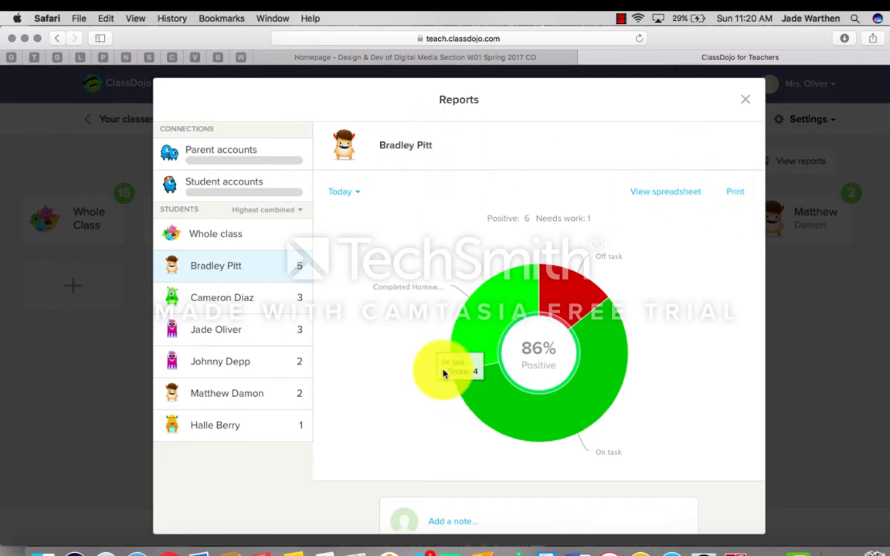
scroll(440, 341, down, 10)
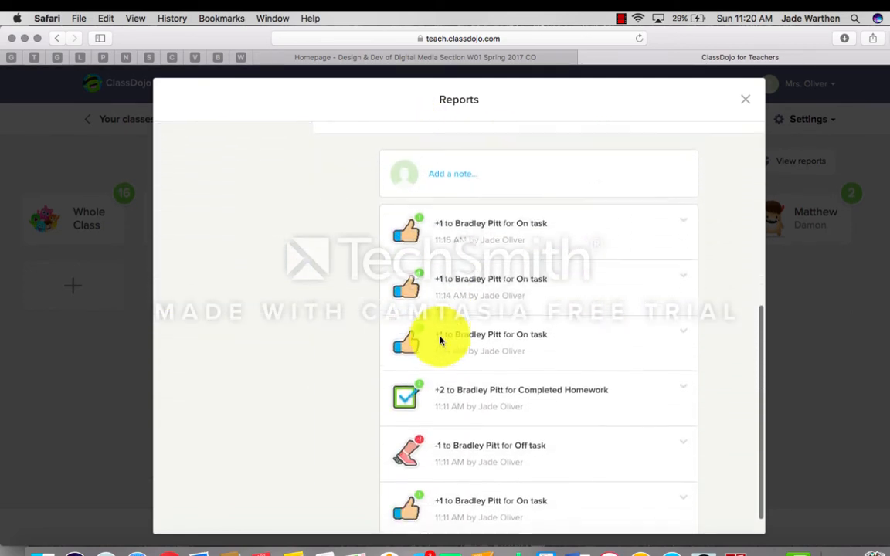
scroll(440, 341, up, 10)
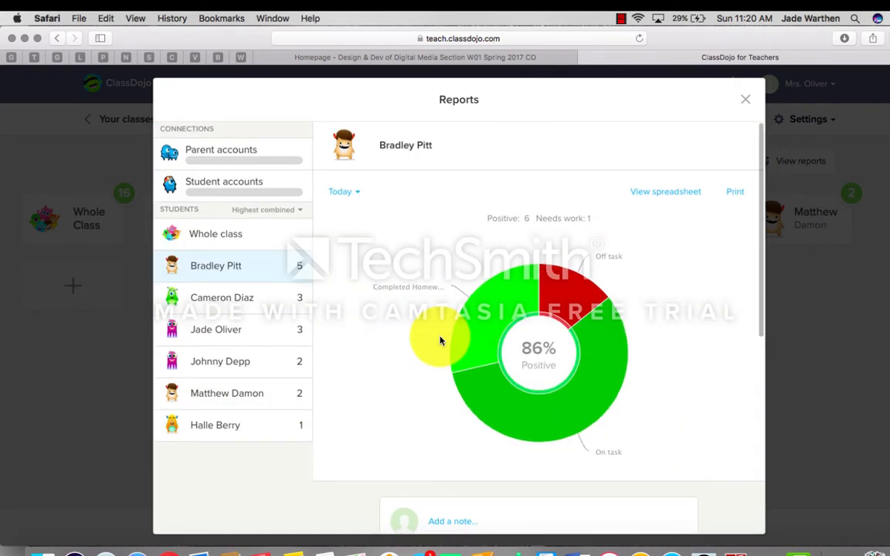
scroll(440, 341, down, 9)
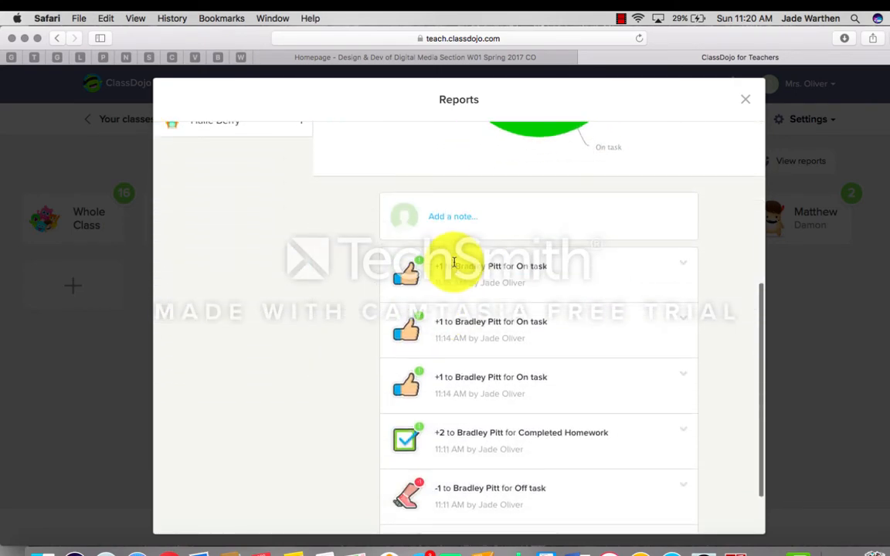
scroll(456, 262, down, 2)
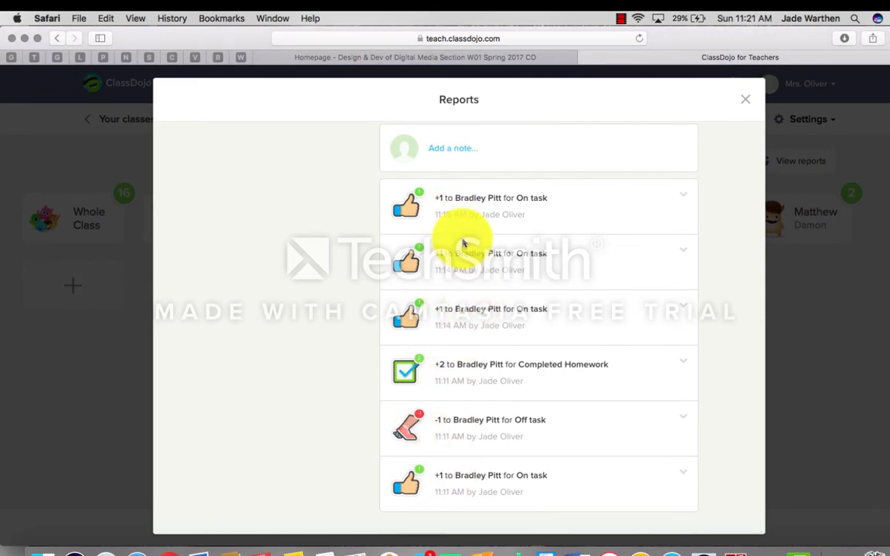
scroll(464, 244, up, 11)
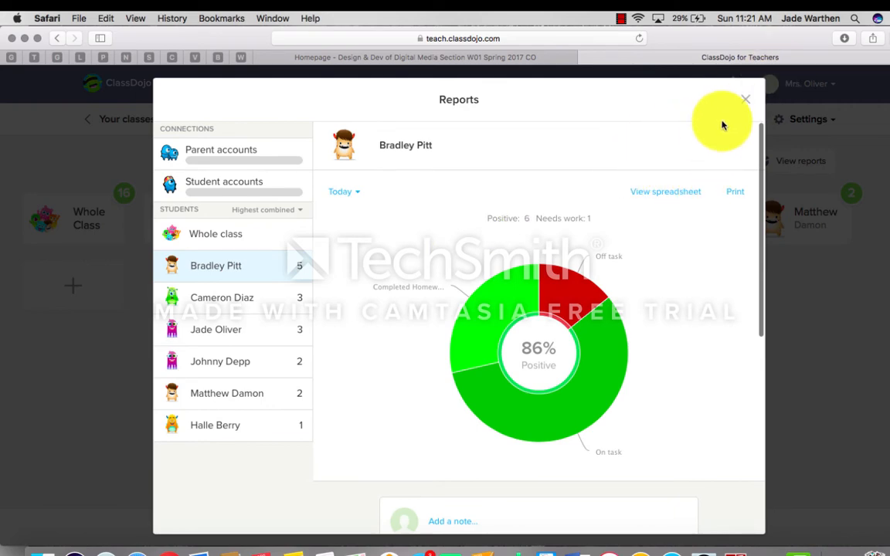
Step: Close the Reports window to get back to the Demo Class grid
click(745, 105)
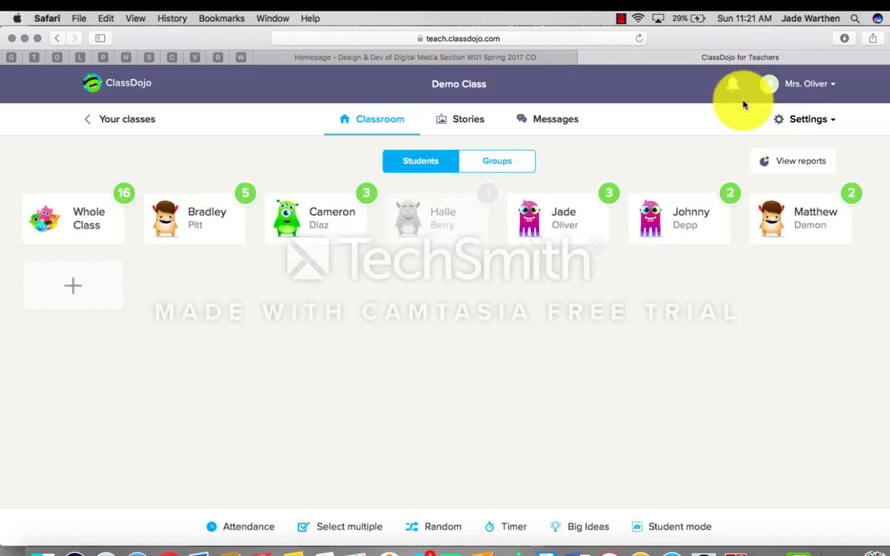